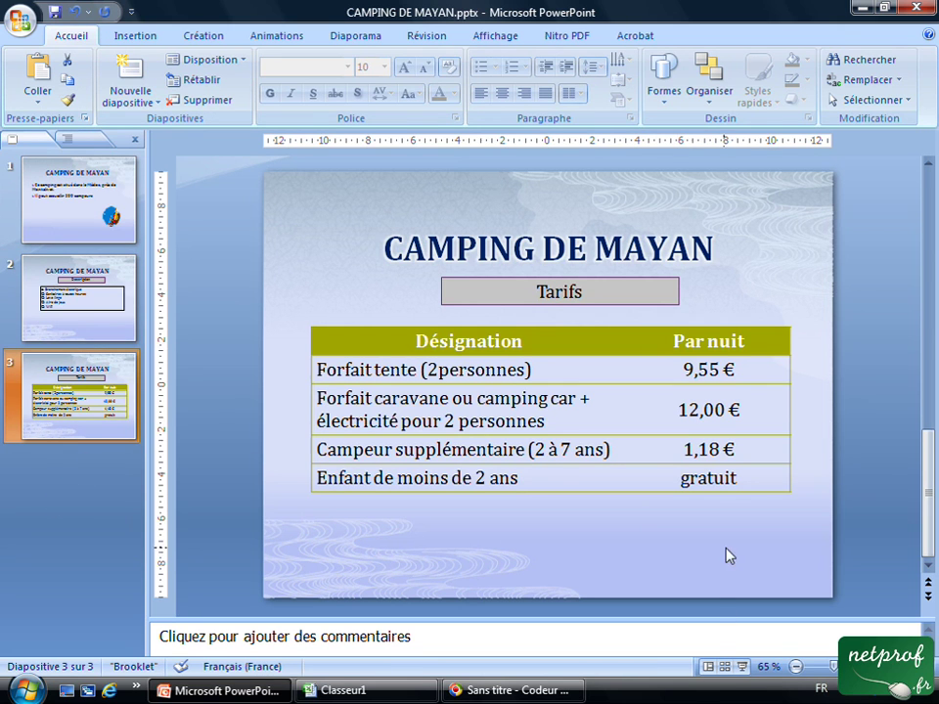
Step: Add a blank slide 4 and copy the CAMPING DE MAYAN title from slide 1
left_click(157, 102)
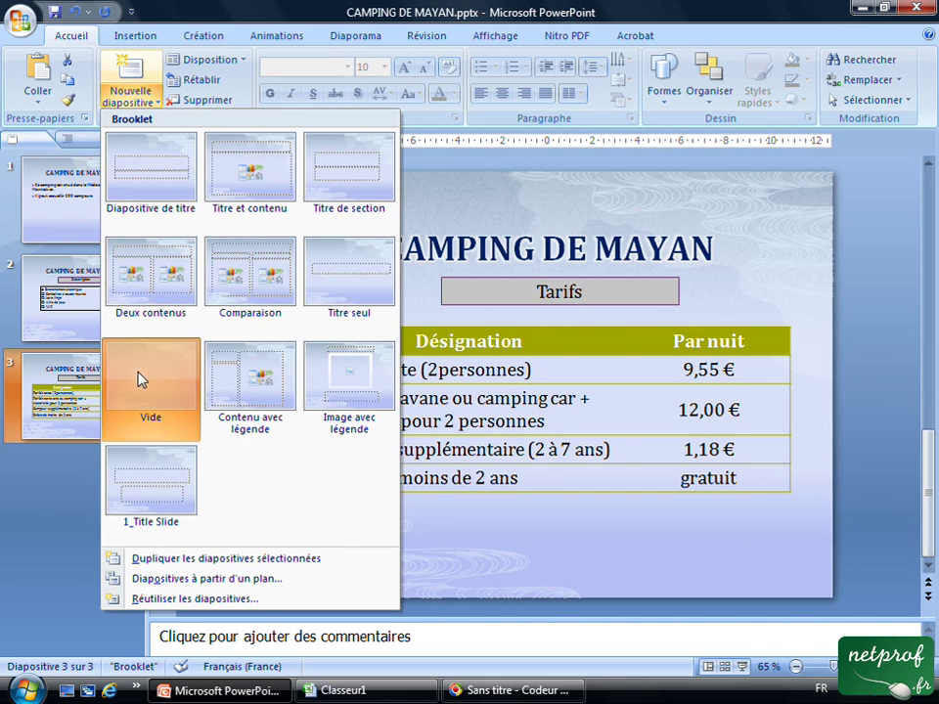
left_click(137, 380)
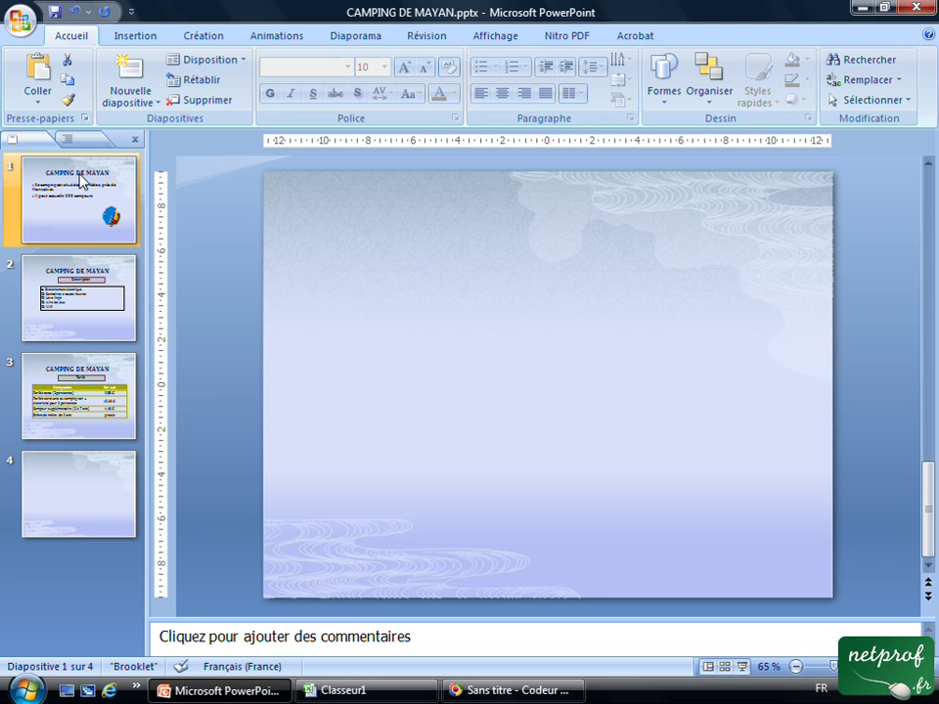
left_click(78, 178)
left_click(418, 242)
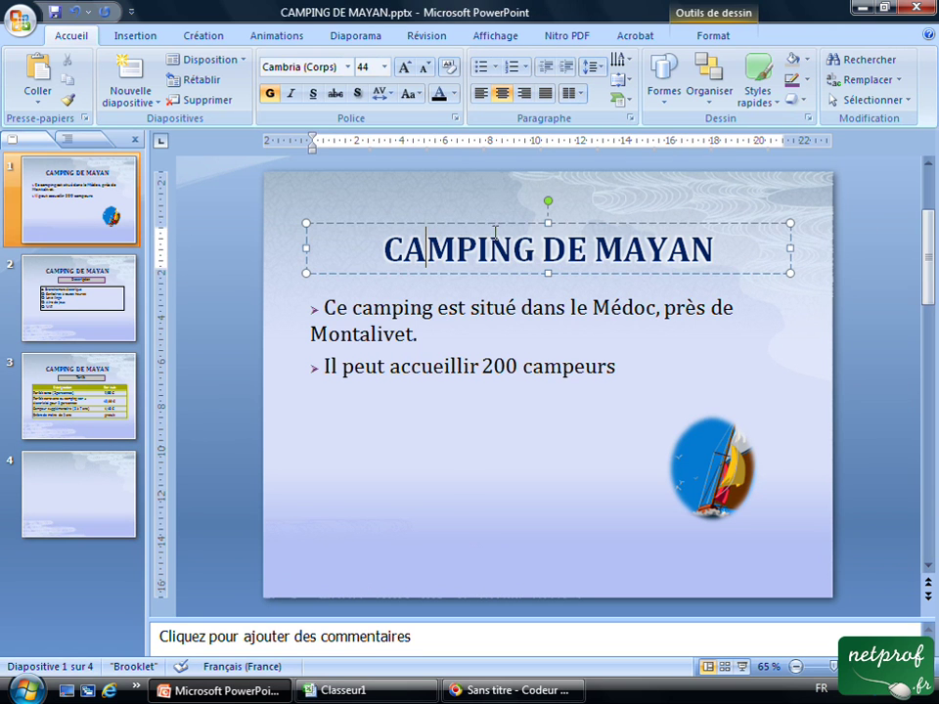
right_click(506, 231)
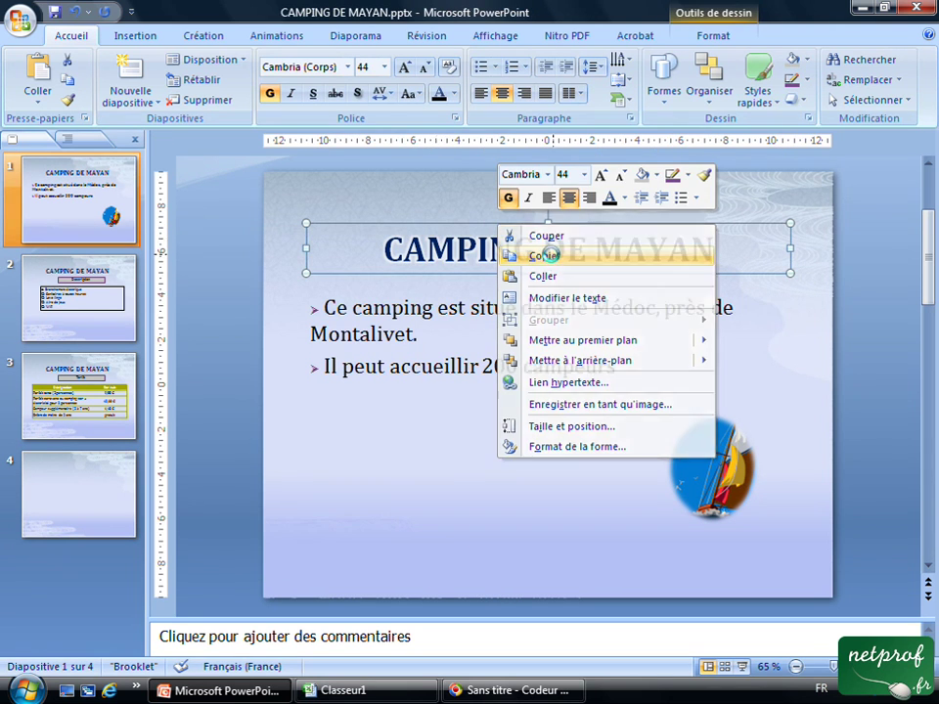
left_click(560, 257)
Step: Paste the CAMPING DE MAYAN title onto the new slide 4
left_click(68, 473)
right_click(484, 292)
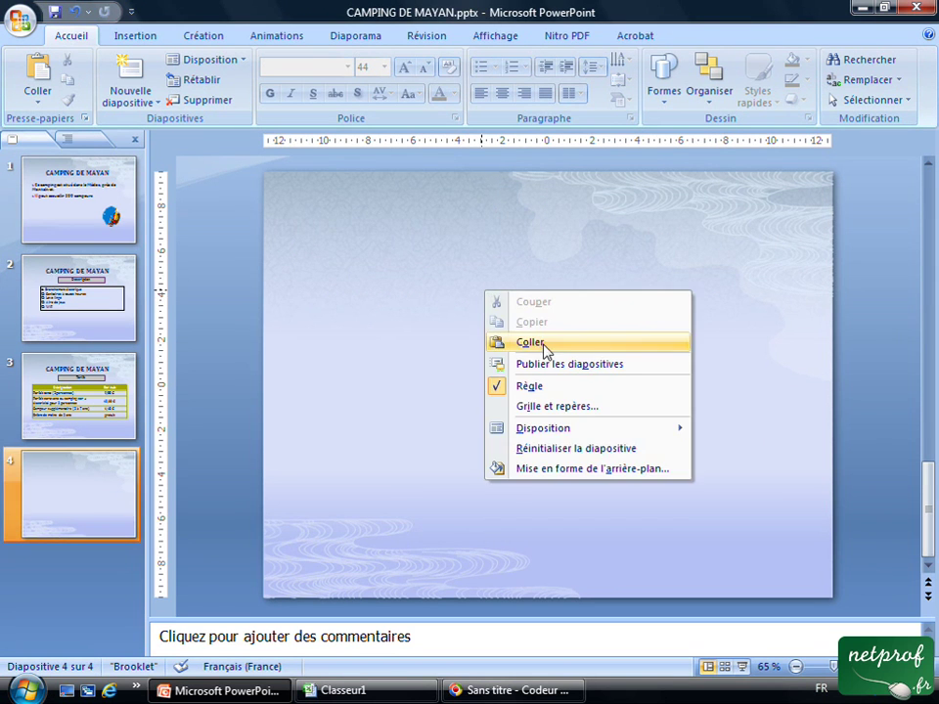
left_click(536, 342)
left_click(453, 340)
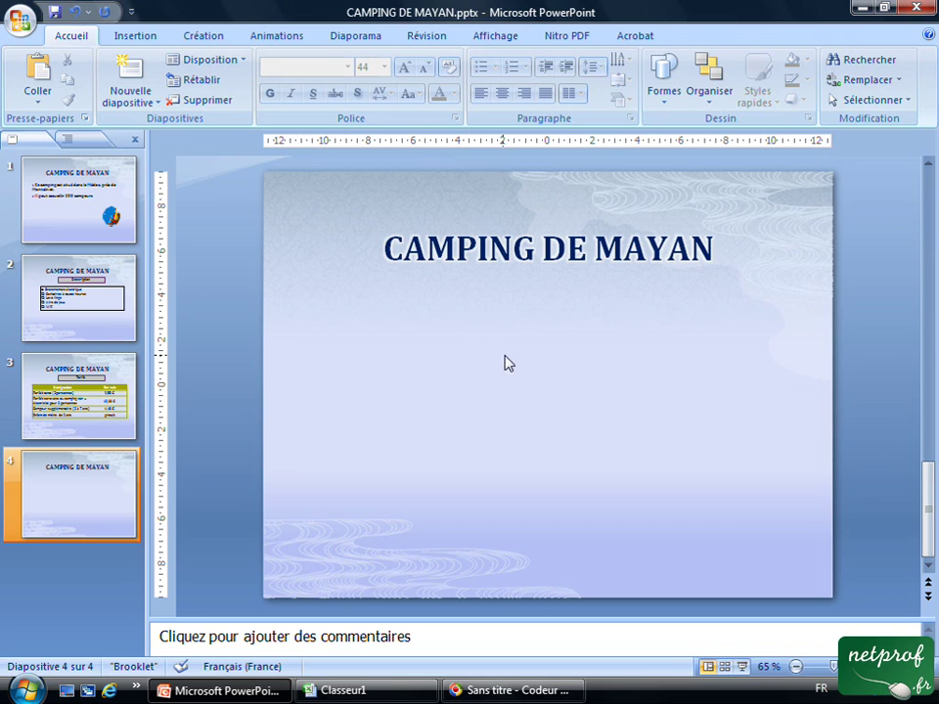
left_click(359, 691)
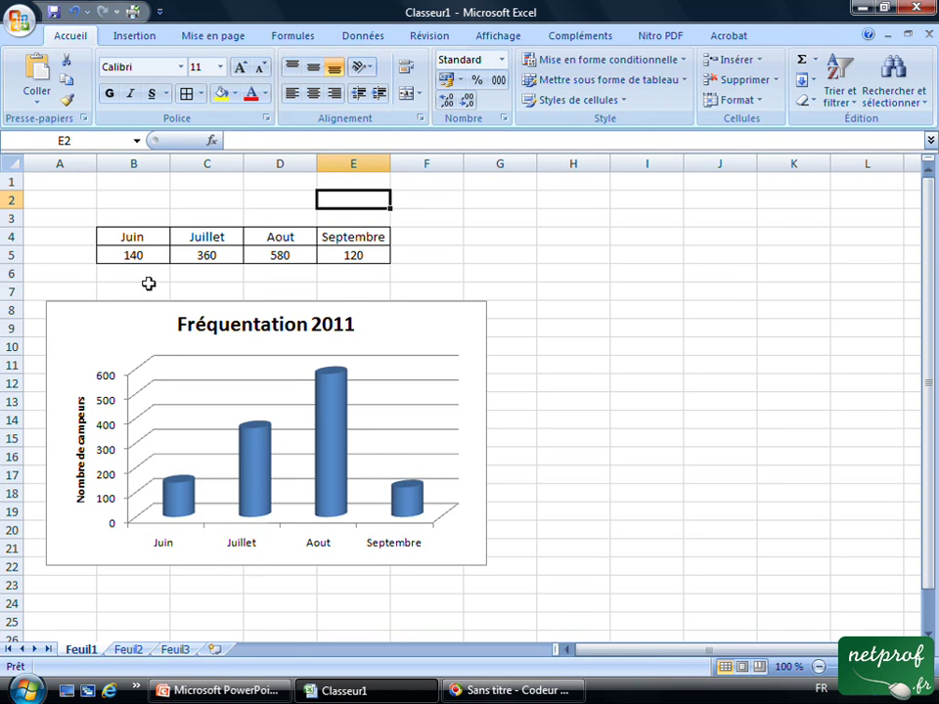
Step: Copy cells B4:E5 with the Juin–Septembre camper counts from Classeur1 and return to PowerPoint
mouse_move(109, 237)
left_mouse_down()
mouse_move(314, 238)
mouse_move(333, 251)
left_mouse_up()
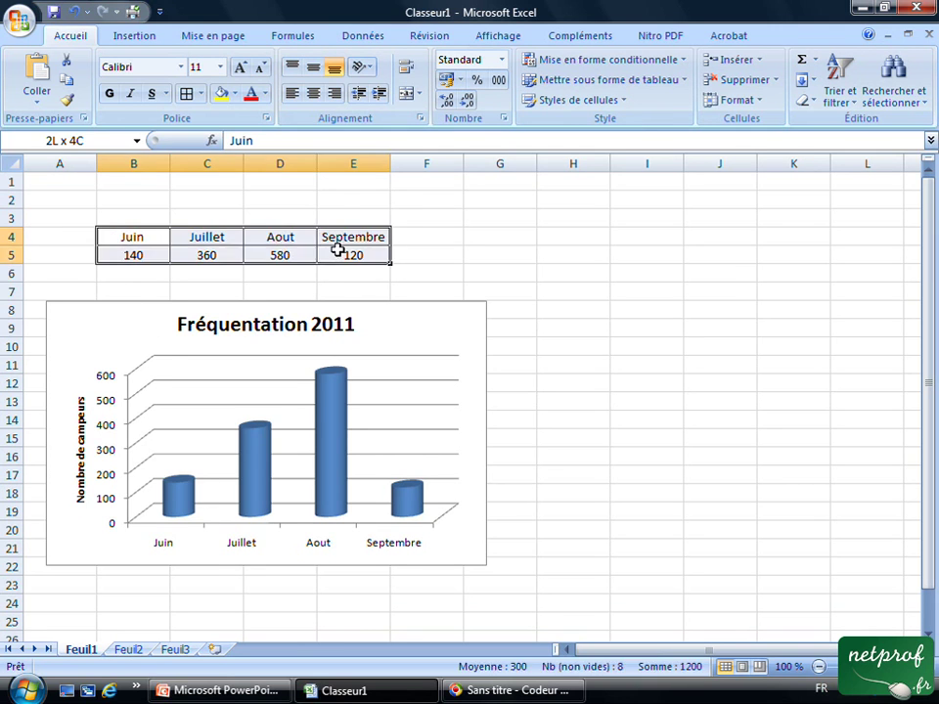
right_click(293, 244)
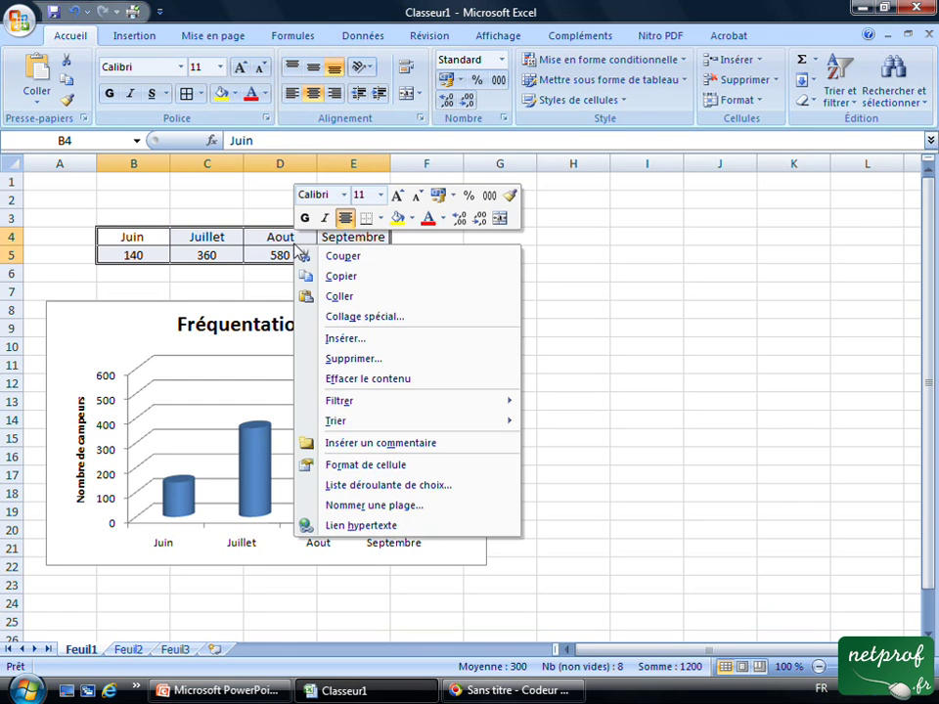
left_click(321, 275)
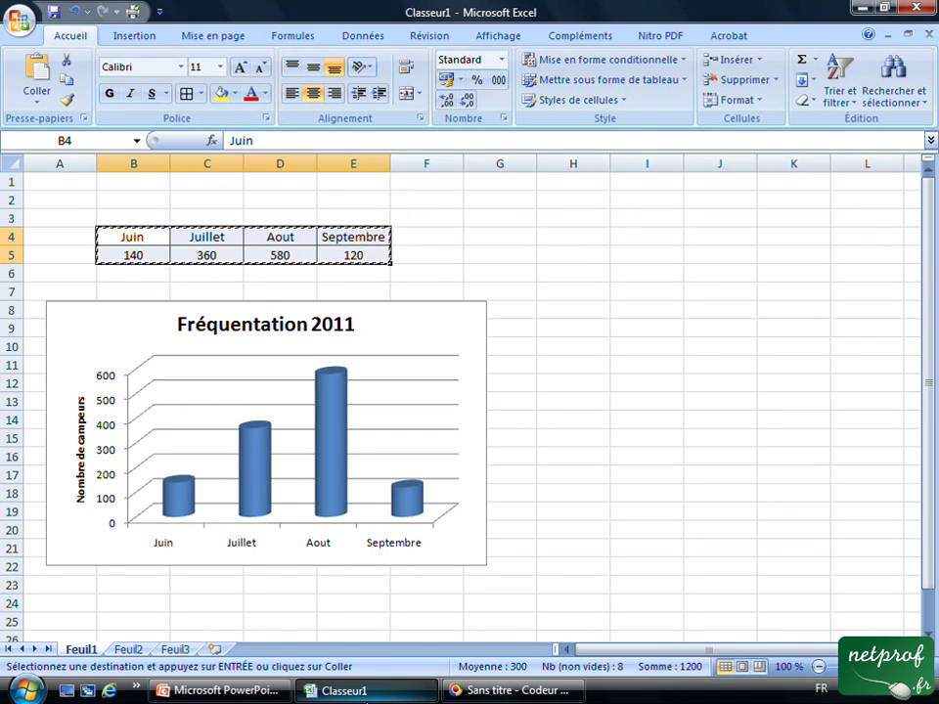
left_click(249, 691)
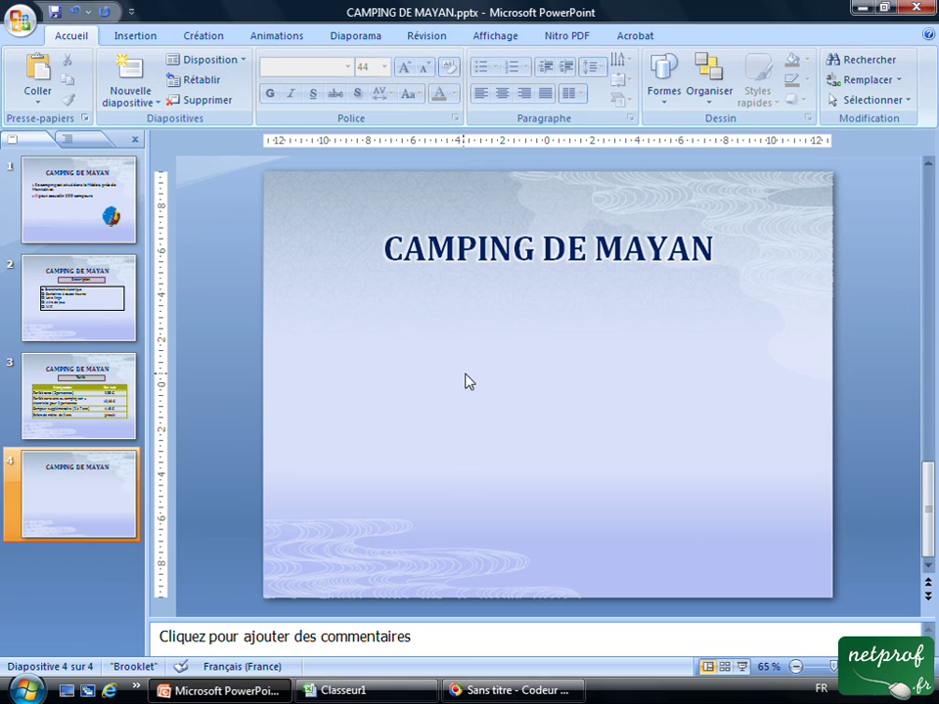
Step: Paste the attendance table onto slide 4 and widen it across the slide
right_click(457, 348)
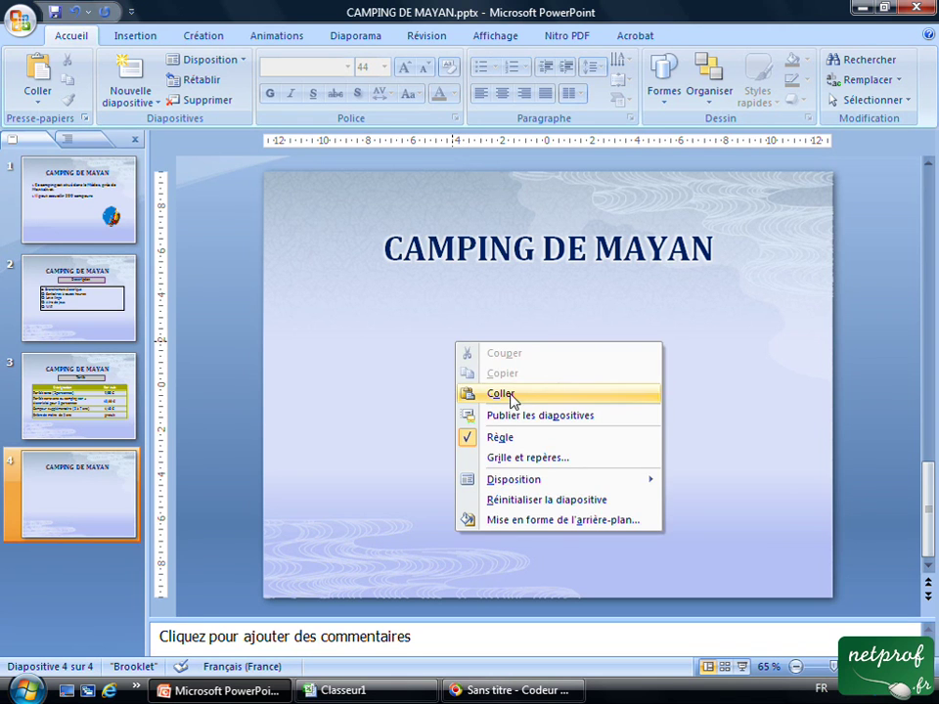
left_click(501, 393)
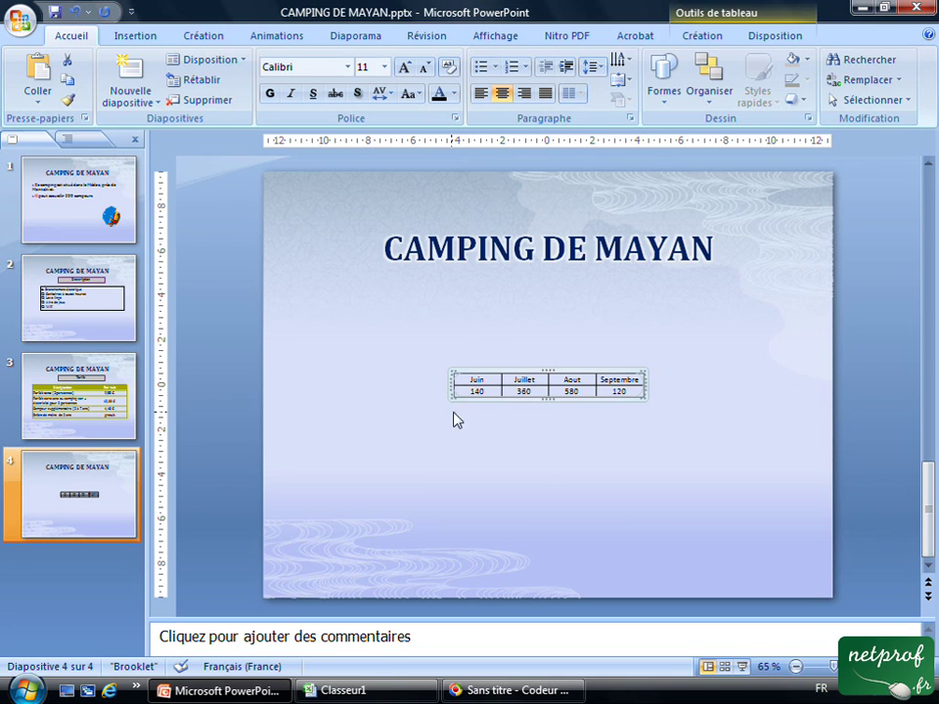
left_click_drag(451, 399, 347, 425)
left_click_drag(643, 419, 739, 422)
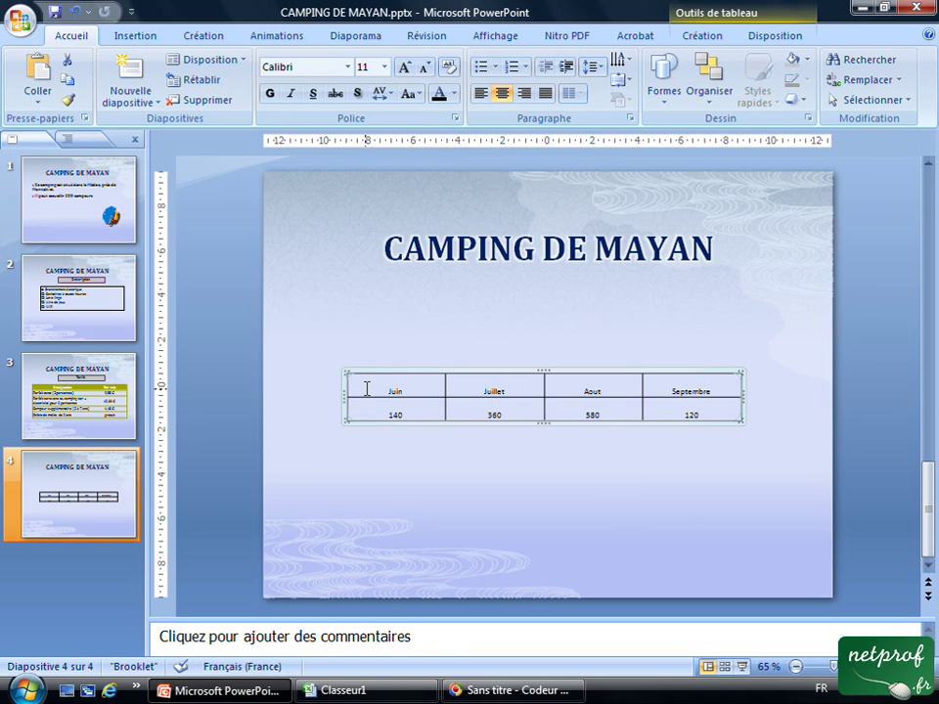
Step: Set the text of all four table columns to 20 pt
left_click_drag(366, 388, 487, 404)
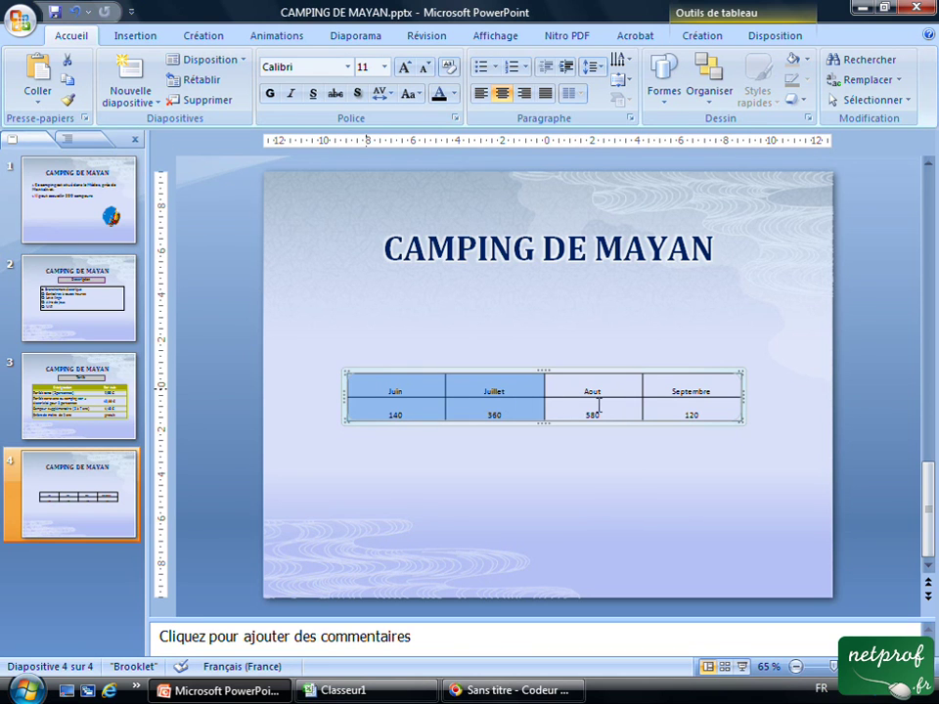
left_click_drag(599, 404, 661, 407)
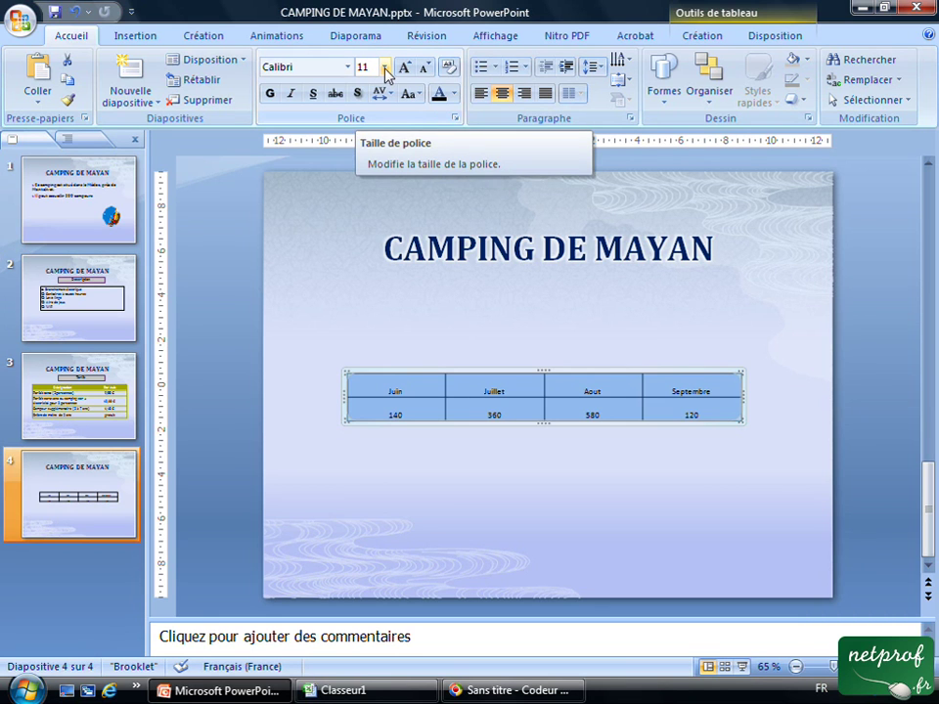
left_click(386, 66)
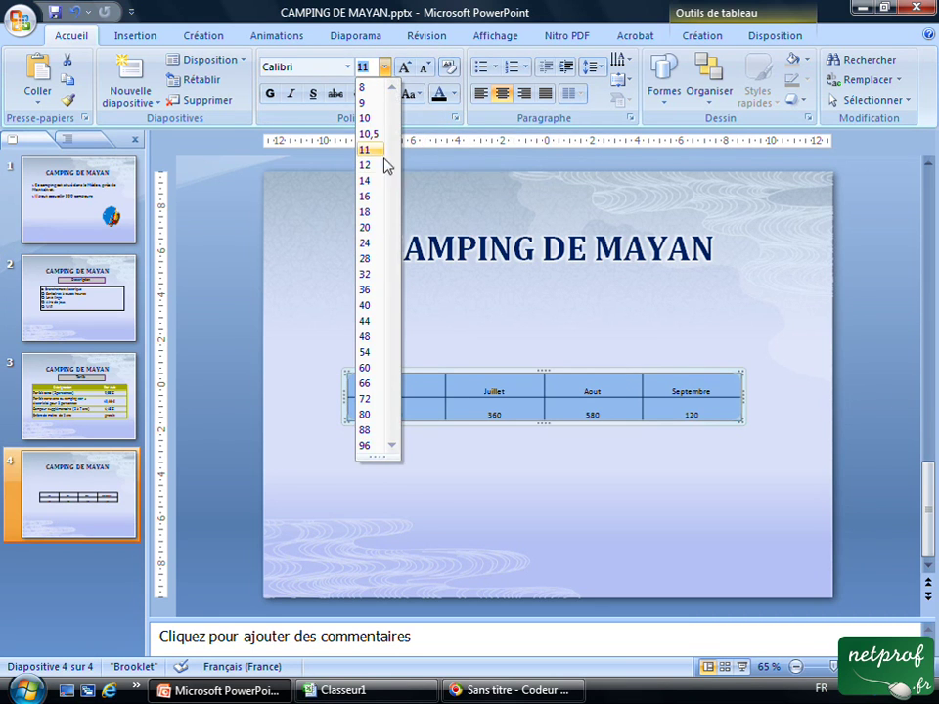
left_click(372, 228)
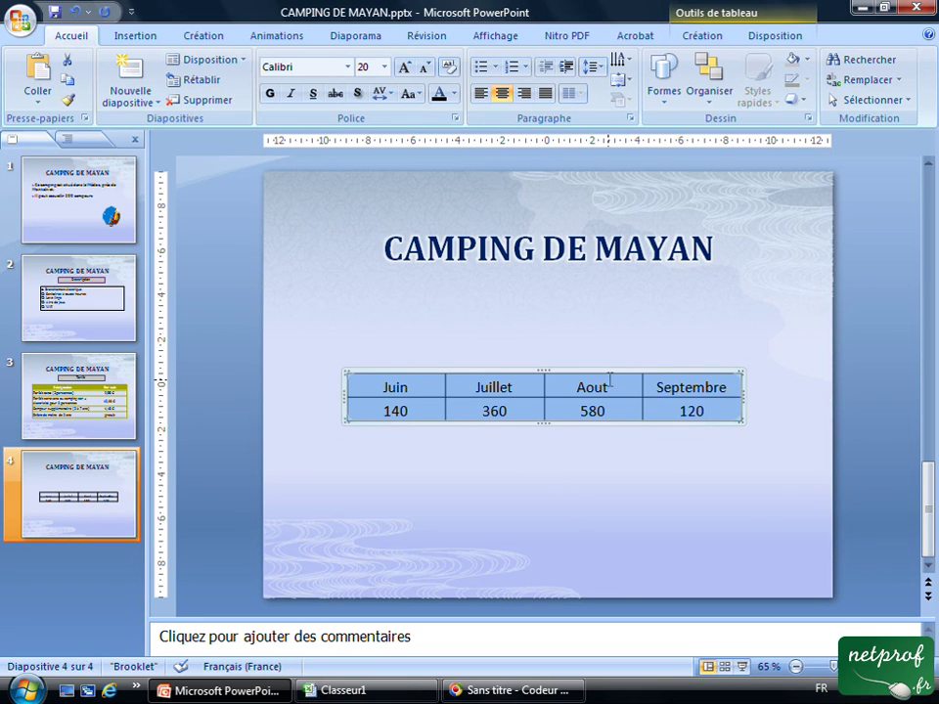
left_click(562, 369)
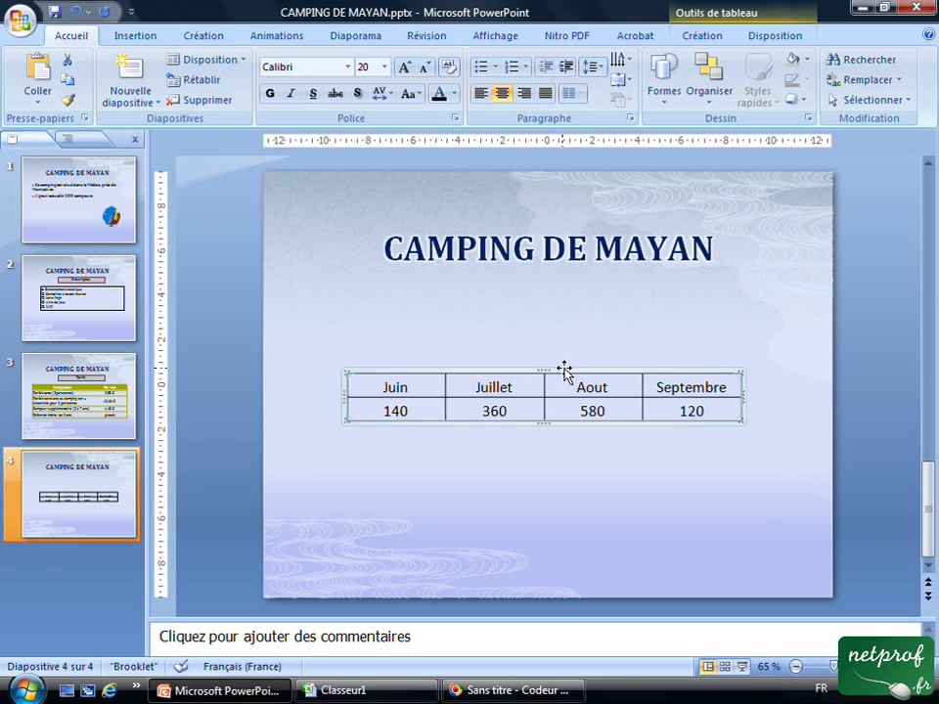
left_click(536, 465)
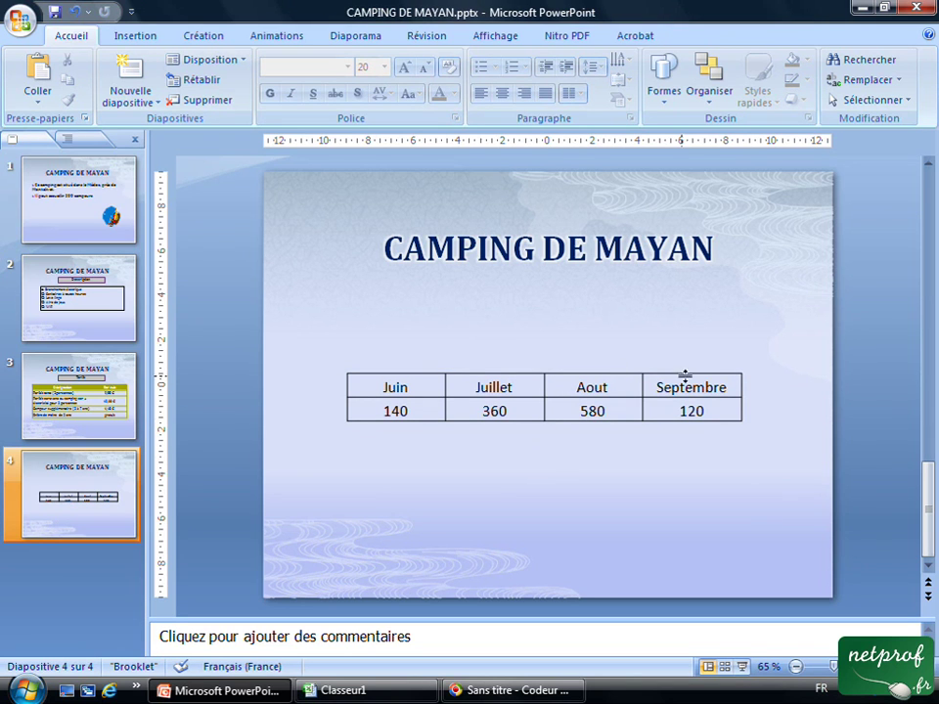
left_click(464, 374)
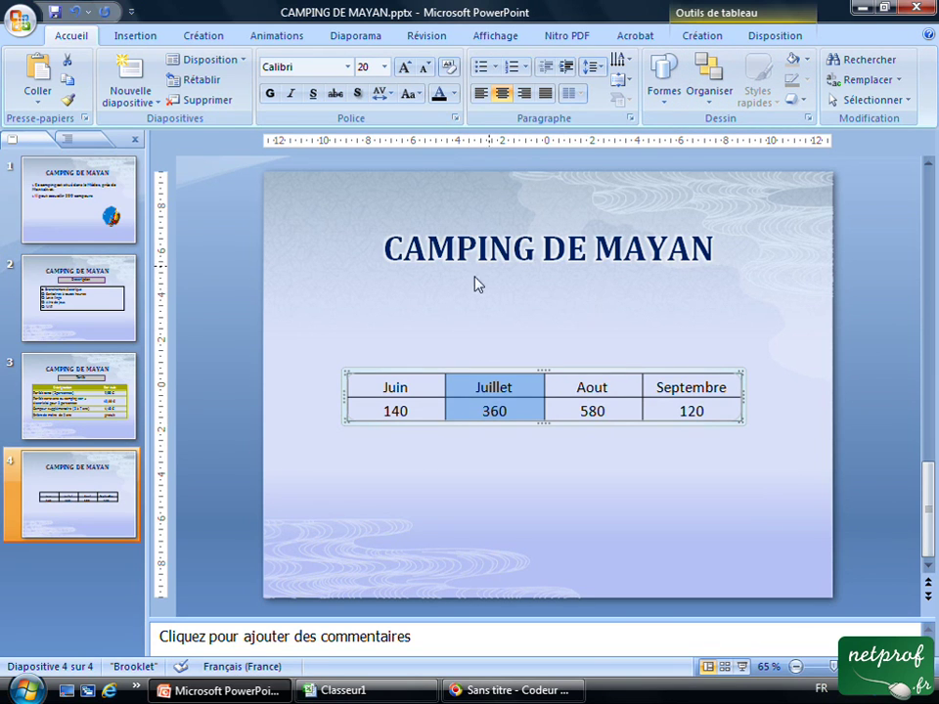
Step: Copy slide 2's Description subtitle box onto slide 4
left_click(94, 284)
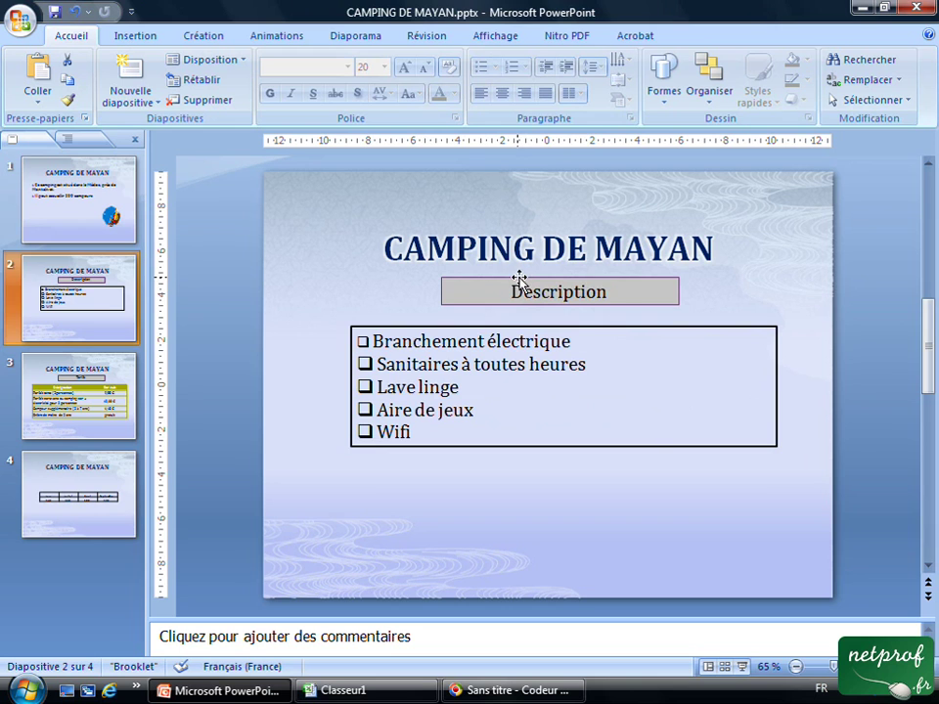
left_click(519, 280)
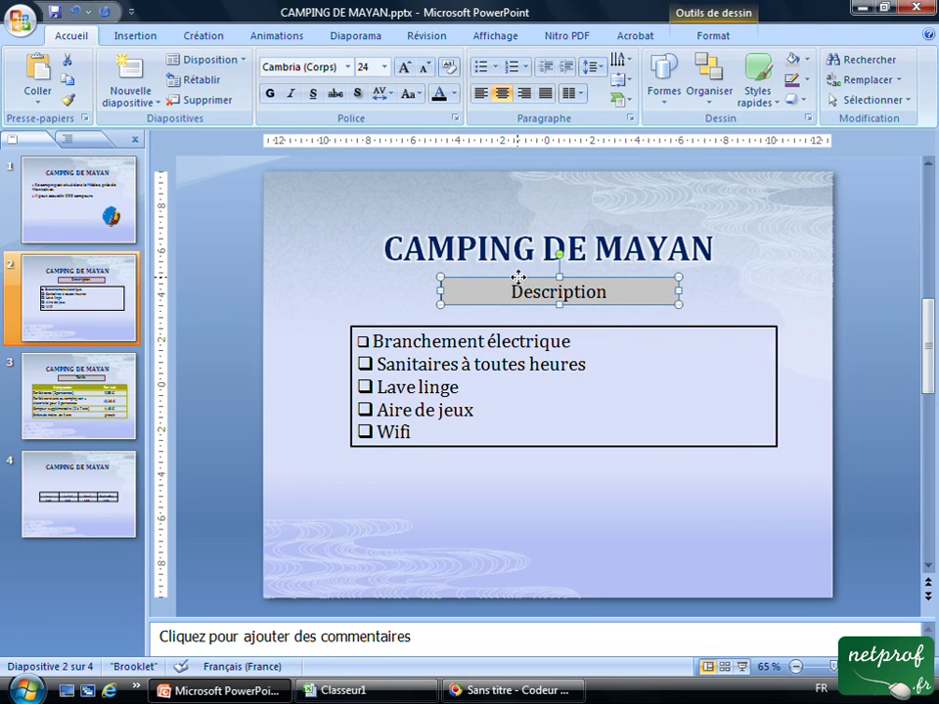
right_click(519, 281)
left_click(557, 308)
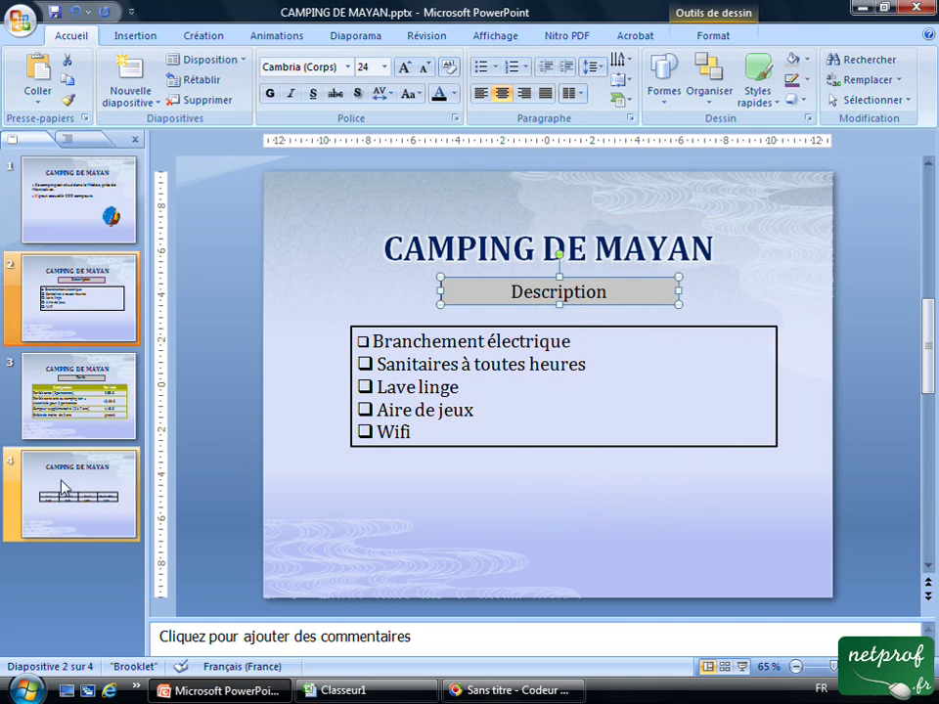
left_click(64, 486)
right_click(484, 298)
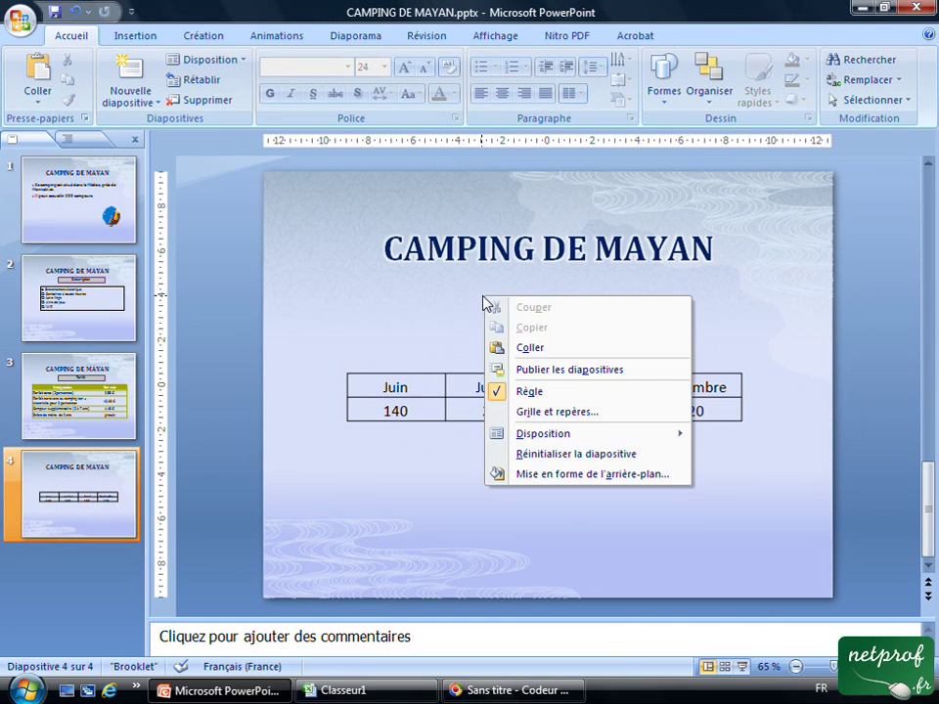
left_click(530, 349)
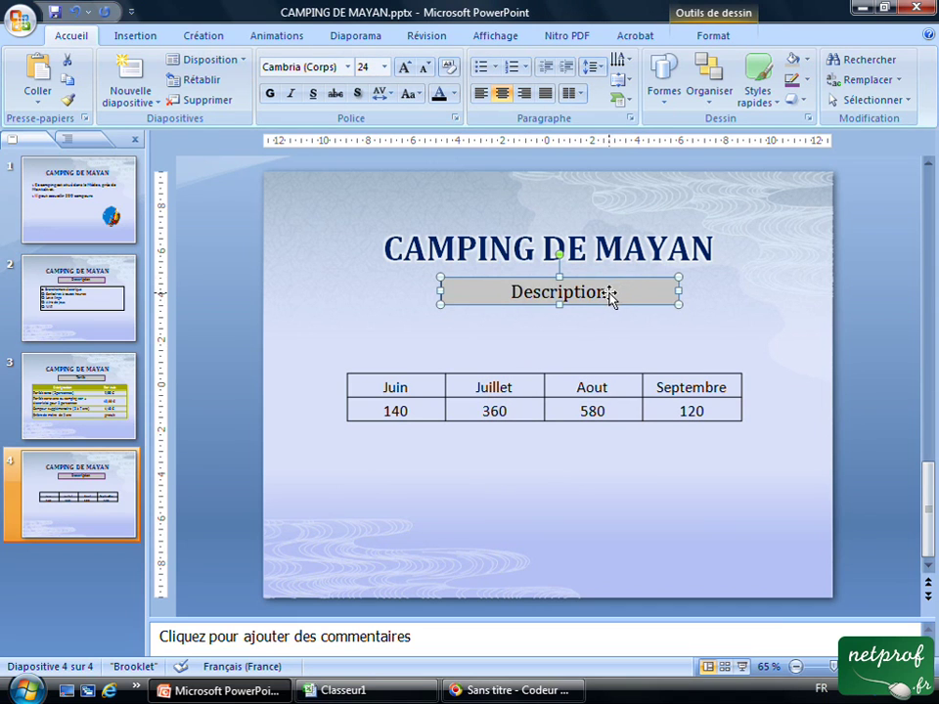
Step: Retype the pasted box as 'Fréquentation' and position it under the title
left_click_drag(609, 292, 507, 294)
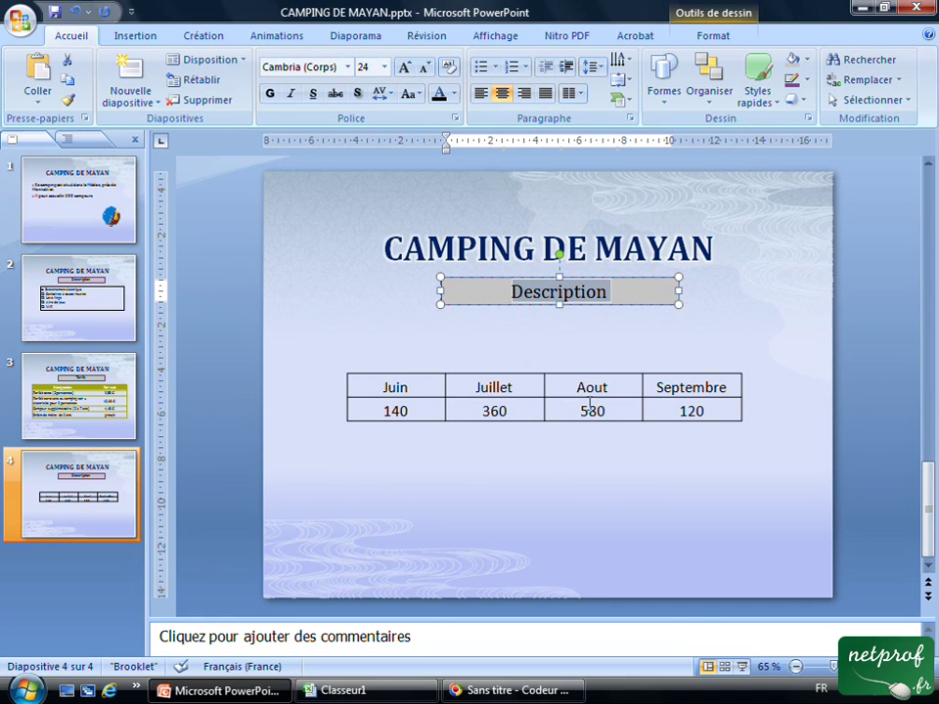
type("Fré")
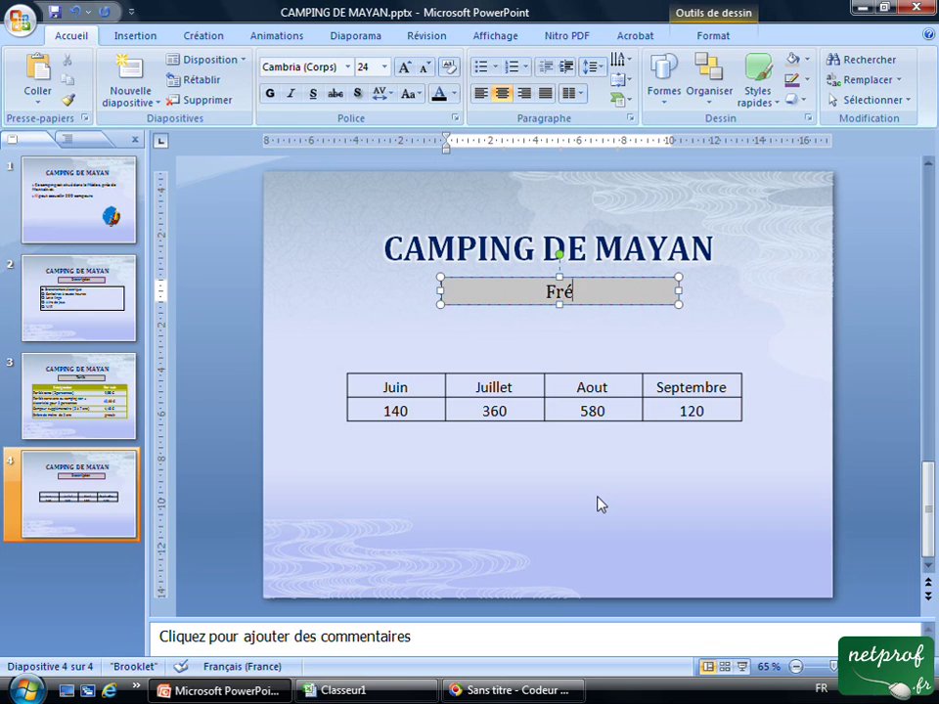
type("quentation")
left_click(536, 343)
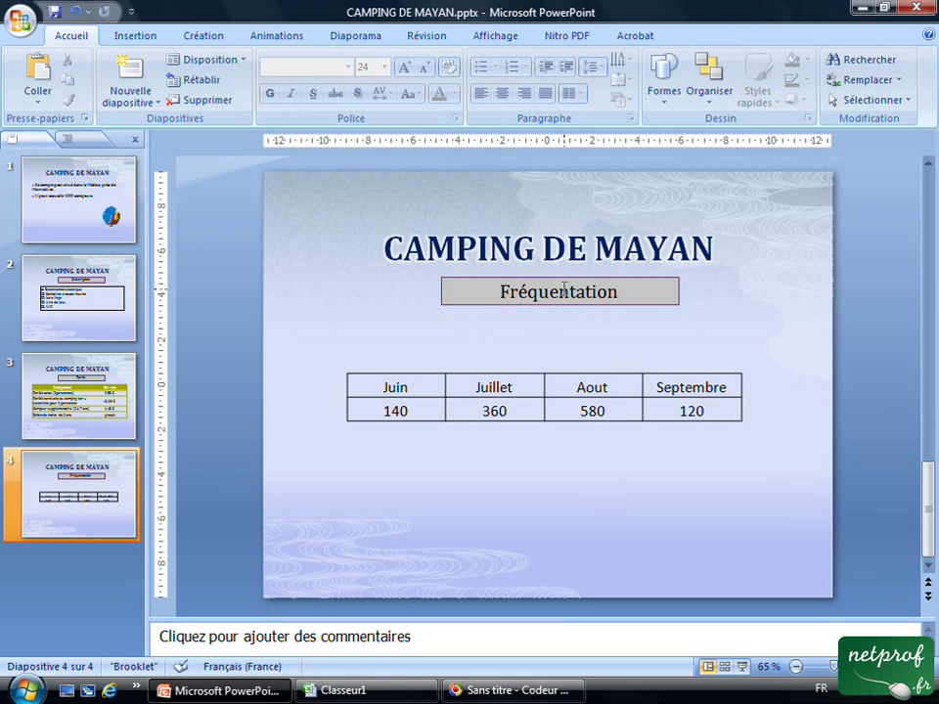
left_click_drag(558, 279, 553, 287)
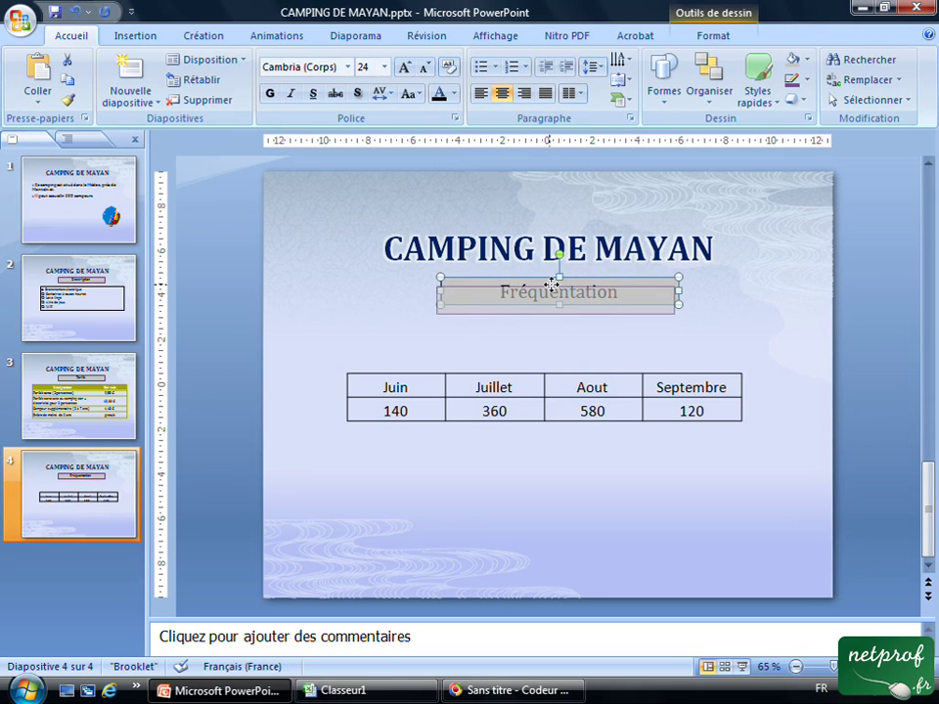
left_click(551, 353)
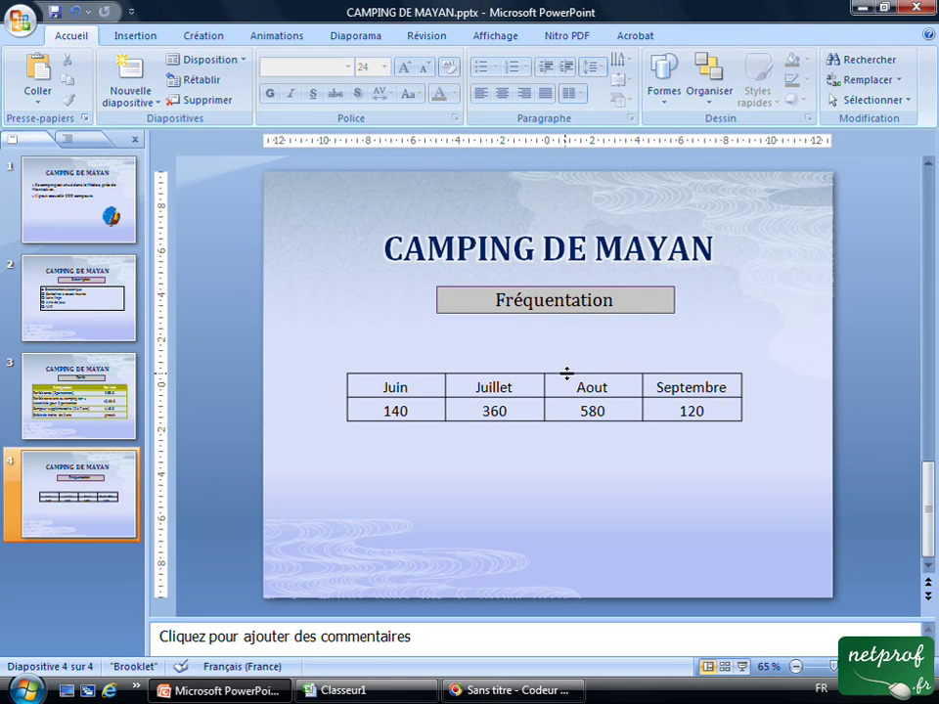
left_click(567, 372)
Step: Make the header row taller and bold the month names Juin through Septembre
left_click_drag(545, 368, 543, 351)
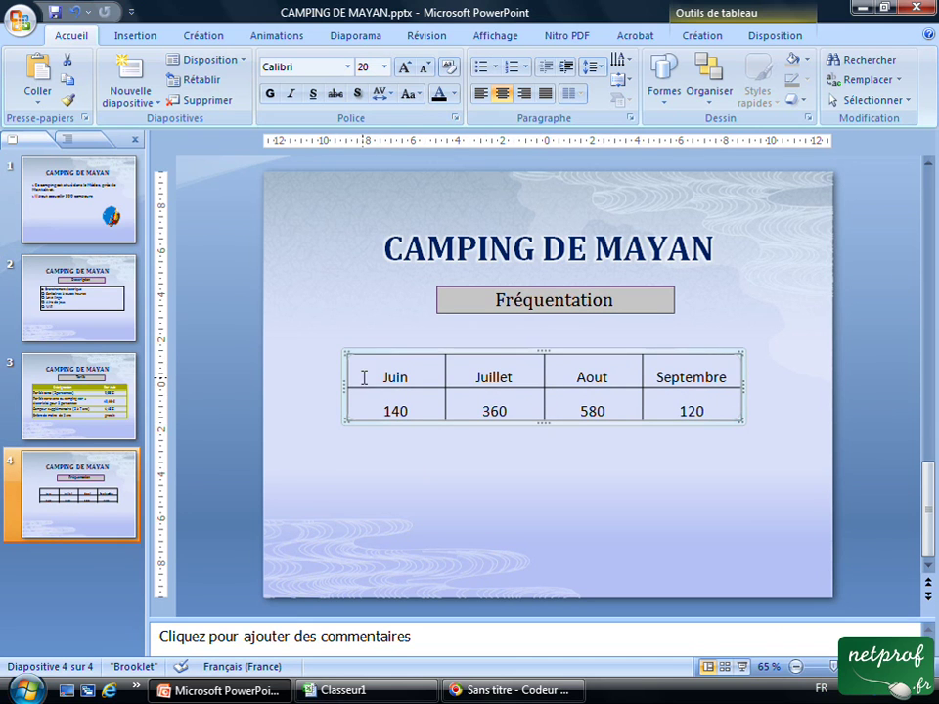
left_click_drag(363, 380, 706, 371)
left_click(270, 93)
left_click(466, 472)
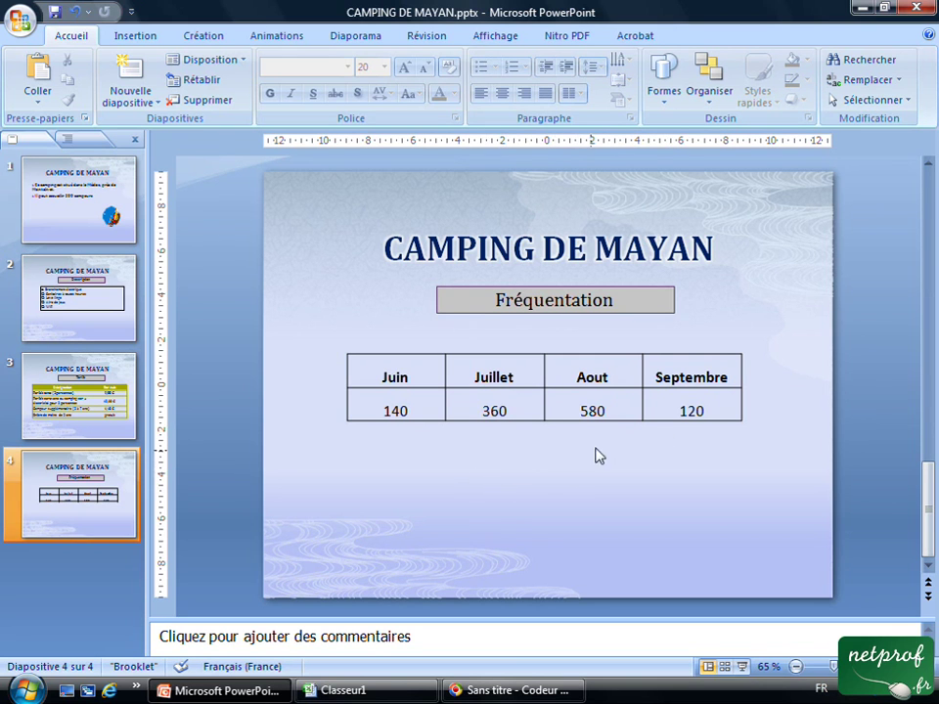
Step: Draw an arrow from below the table up to the Septembre value 120
left_click(665, 97)
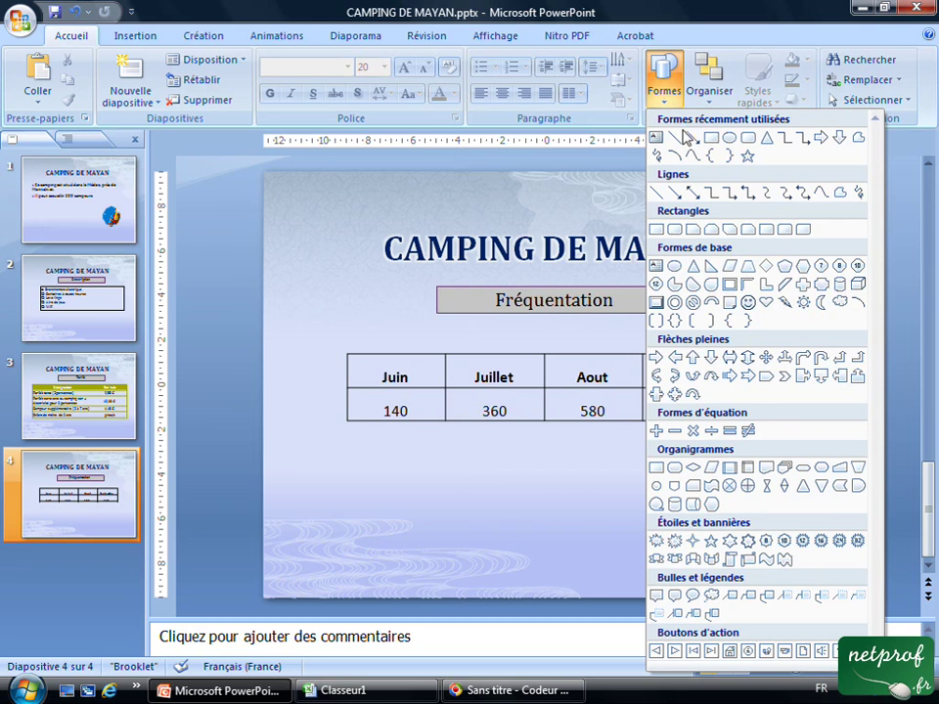
left_click(691, 137)
mouse_move(590, 459)
left_mouse_down()
mouse_move(670, 412)
mouse_move(704, 438)
left_mouse_up()
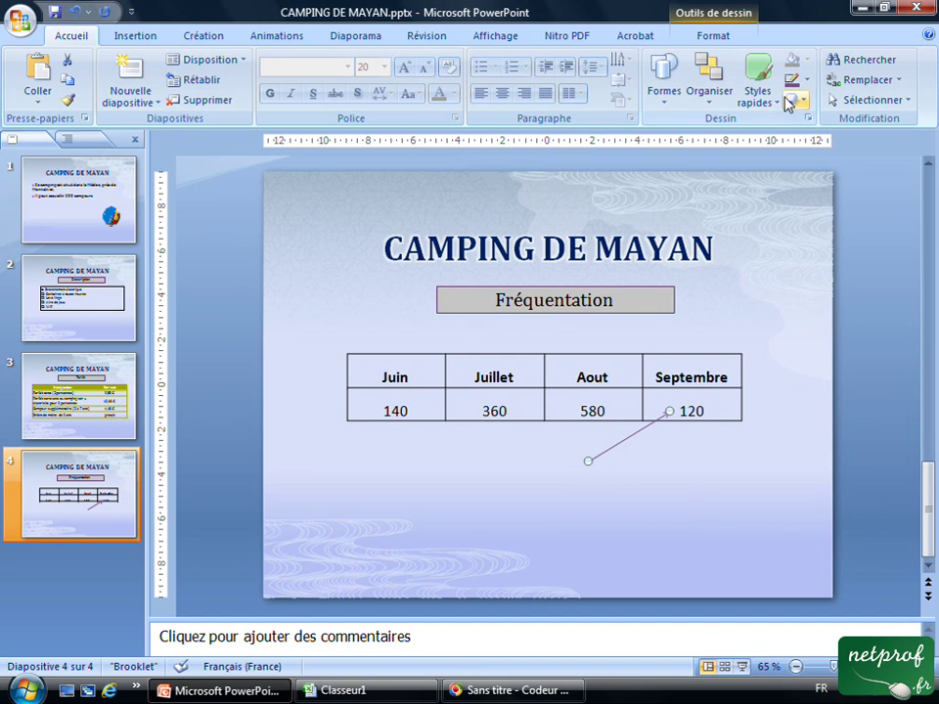
Step: Give the arrow a red outline 1½ pt thick
left_click(806, 80)
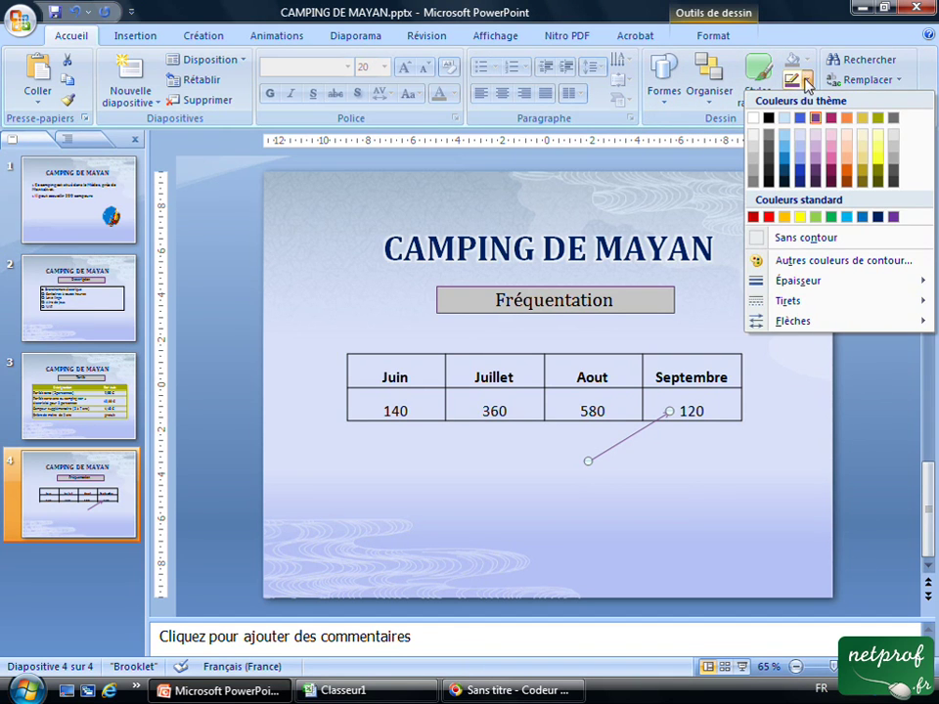
mouse_move(786, 286)
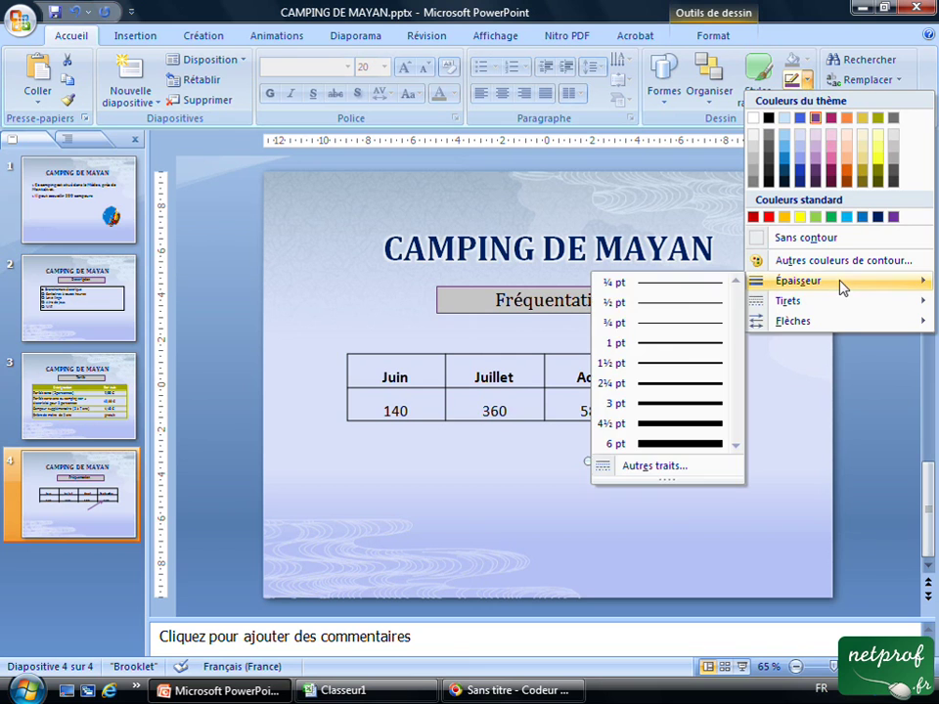
left_click(684, 363)
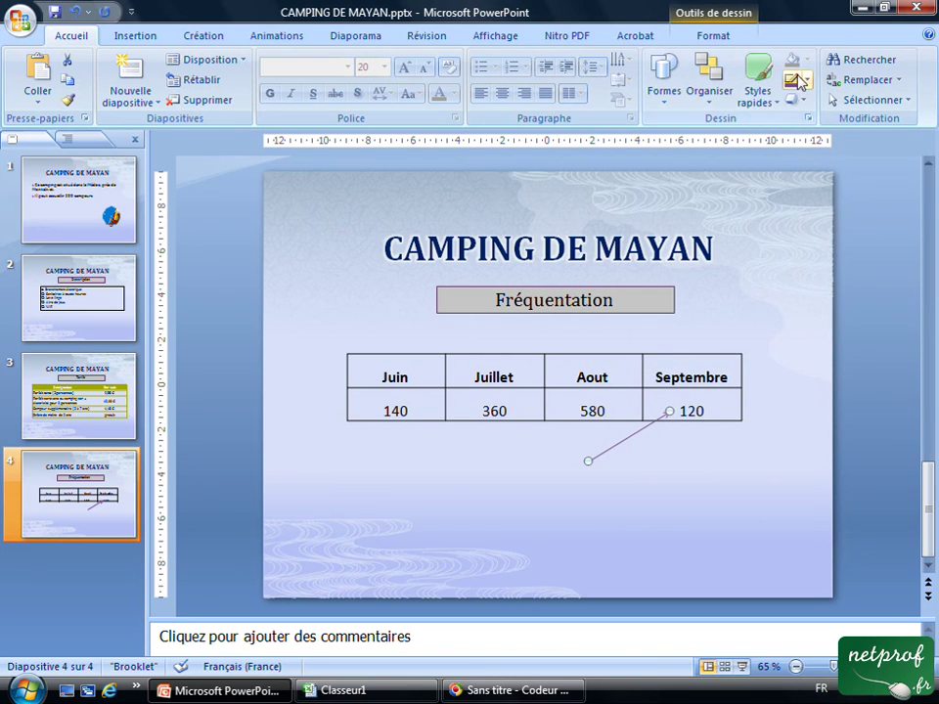
left_click(807, 82)
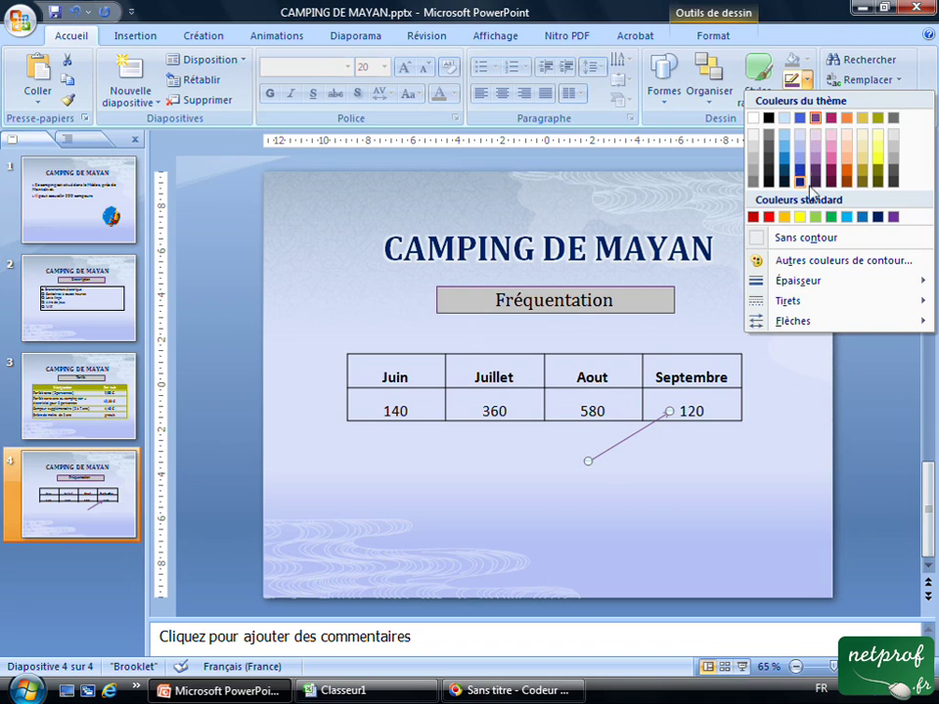
left_click(769, 216)
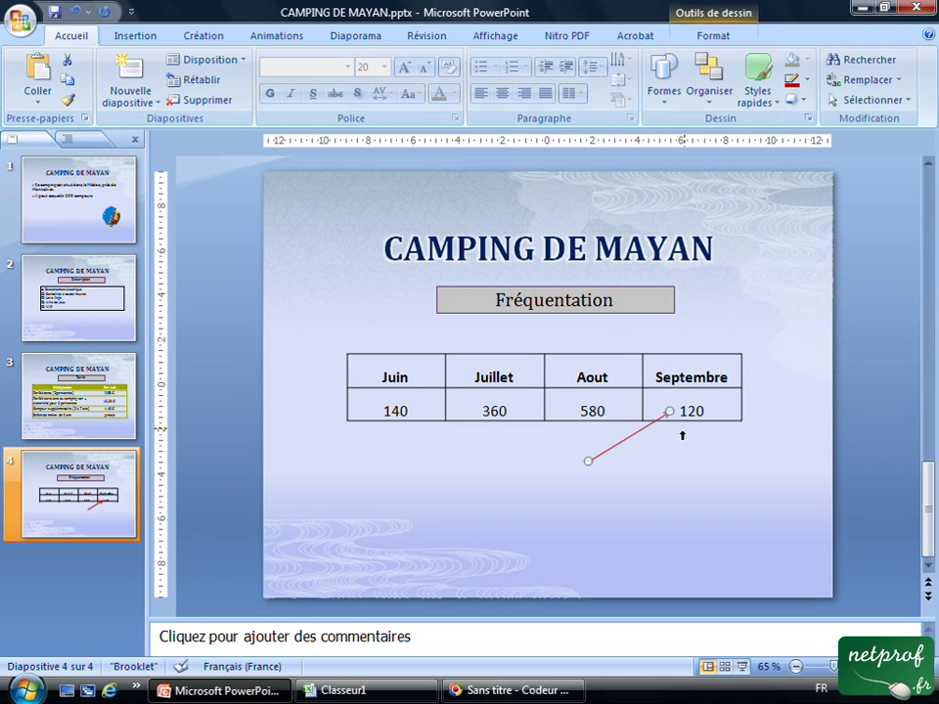
left_click(550, 469)
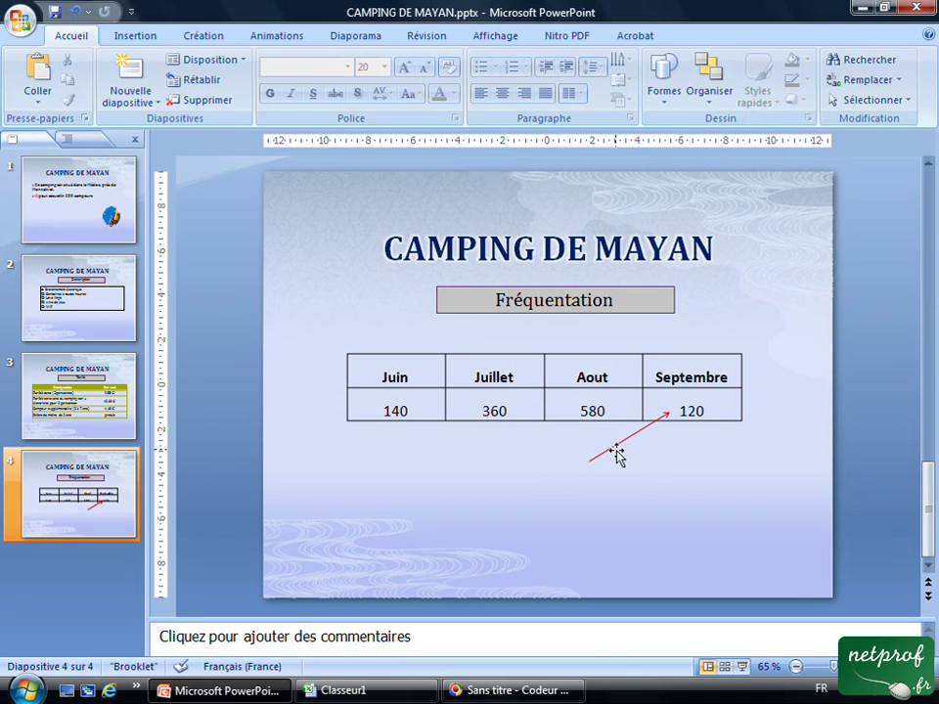
left_click(665, 90)
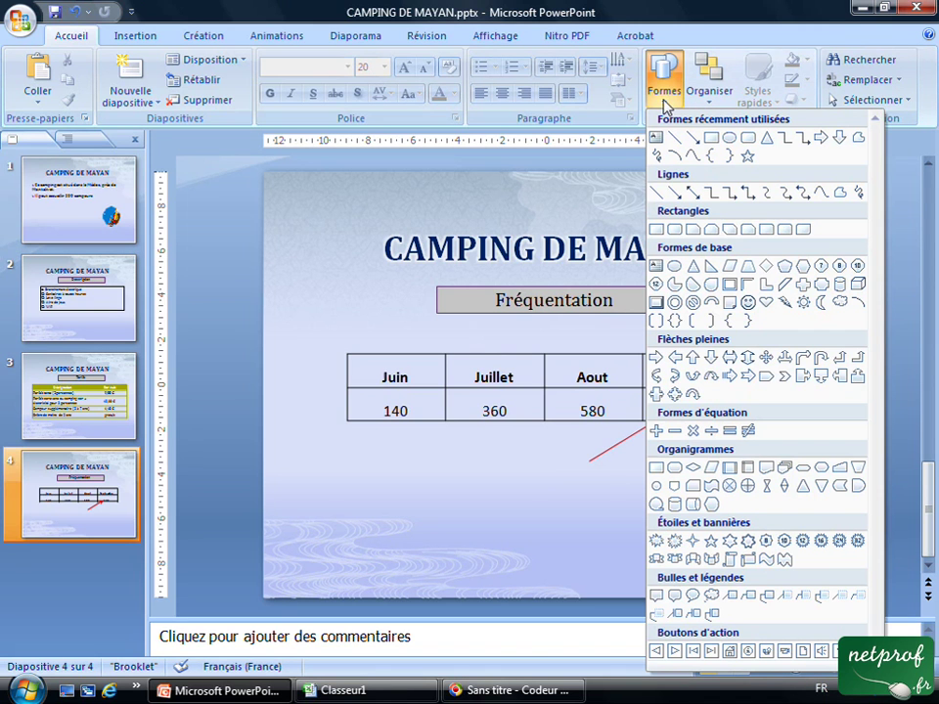
Step: Draw a rounded rectangle below the table at the arrow's tail with a pink quick style
left_click(748, 139)
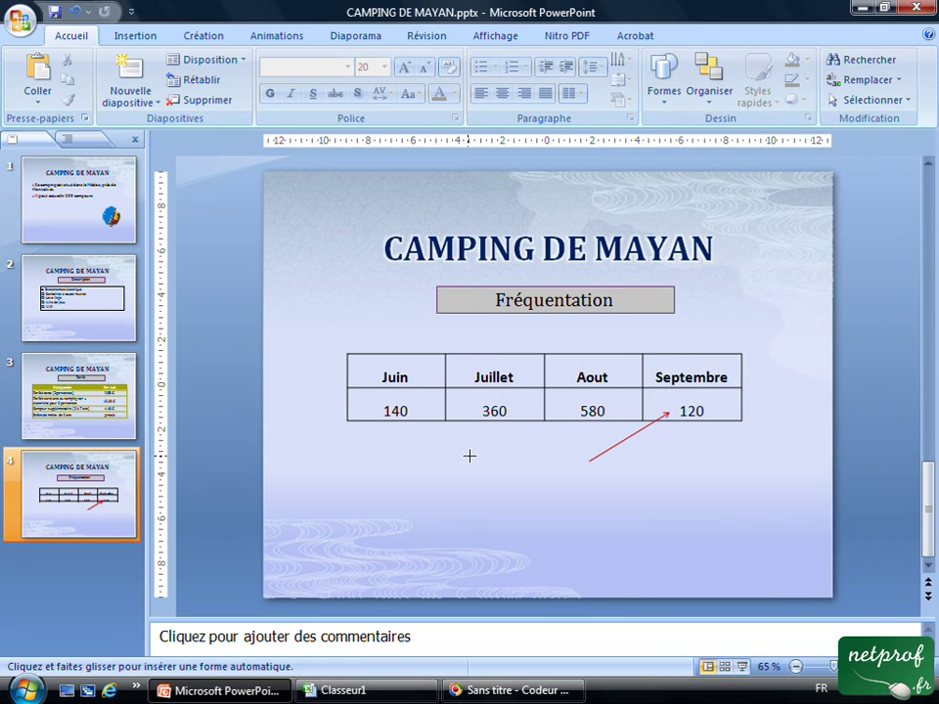
left_click_drag(486, 461, 616, 483)
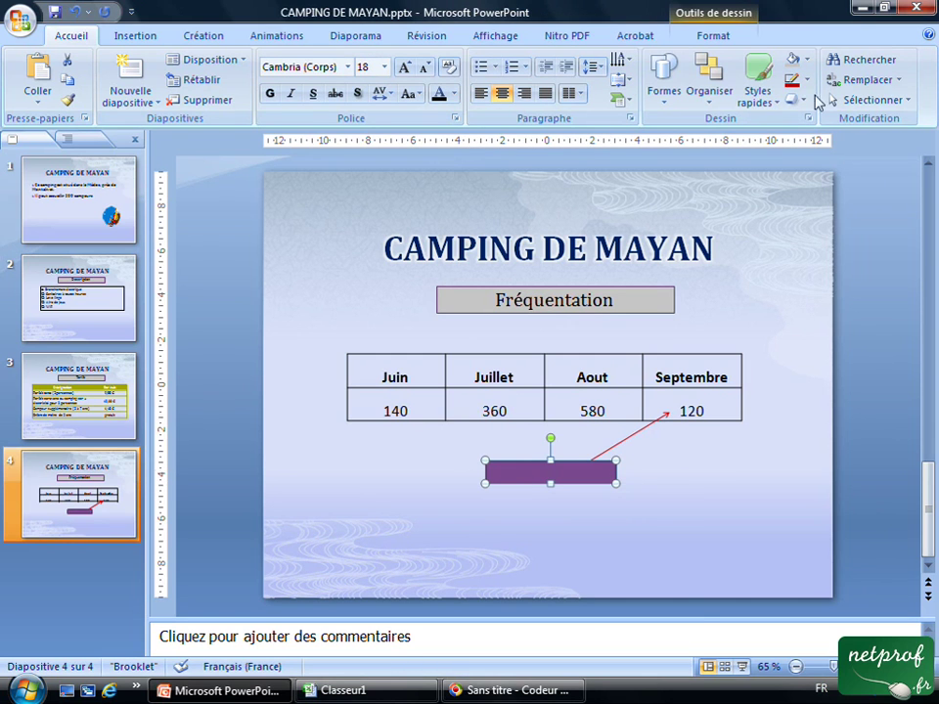
left_click(778, 105)
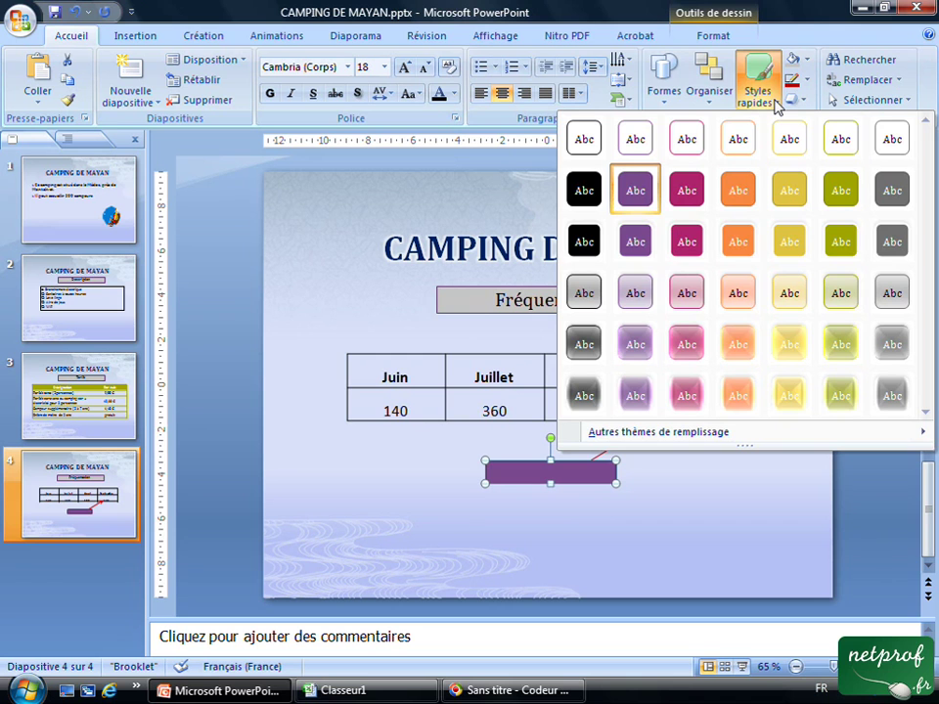
left_click(689, 293)
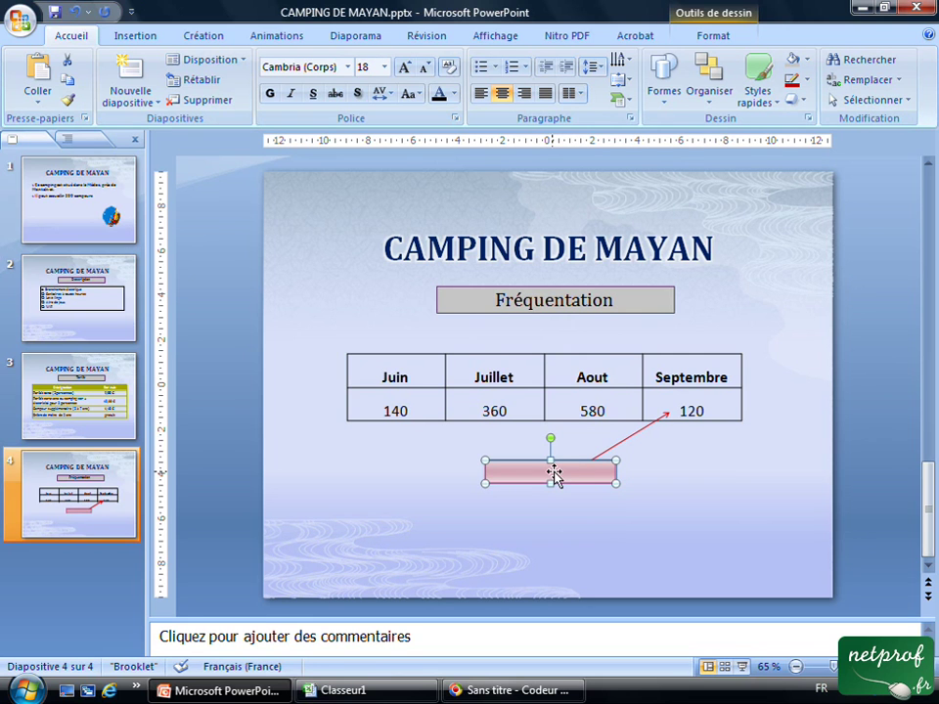
Step: Insert a text box inside the pink rectangle
left_click(665, 90)
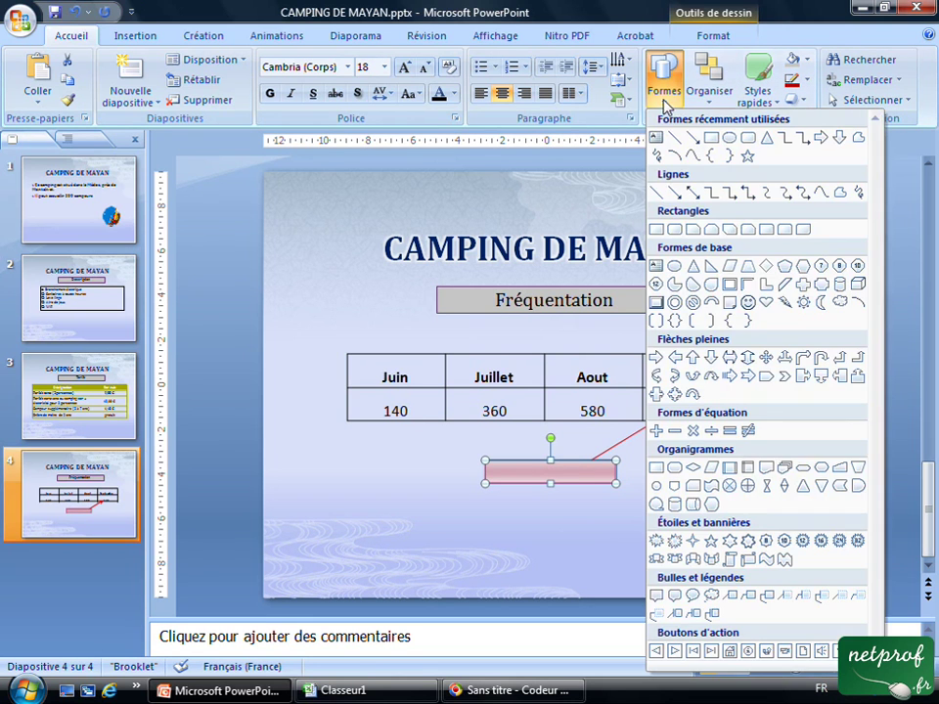
left_click(657, 191)
left_click(544, 471)
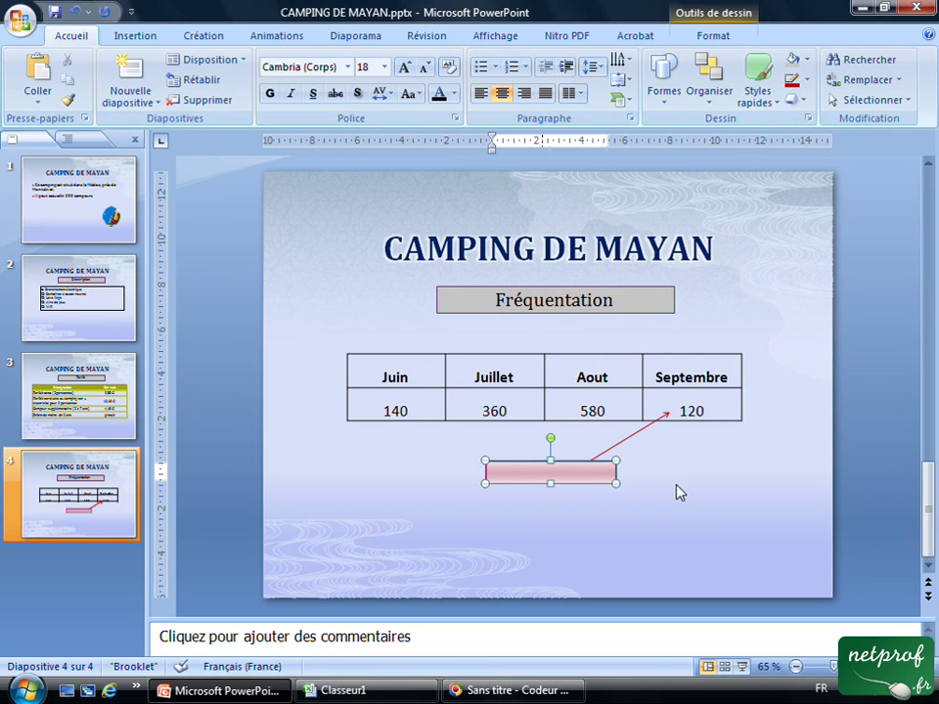
Step: Type 'Faible' in the pink box and format it red and bold
type("Faible")
double_click(533, 473)
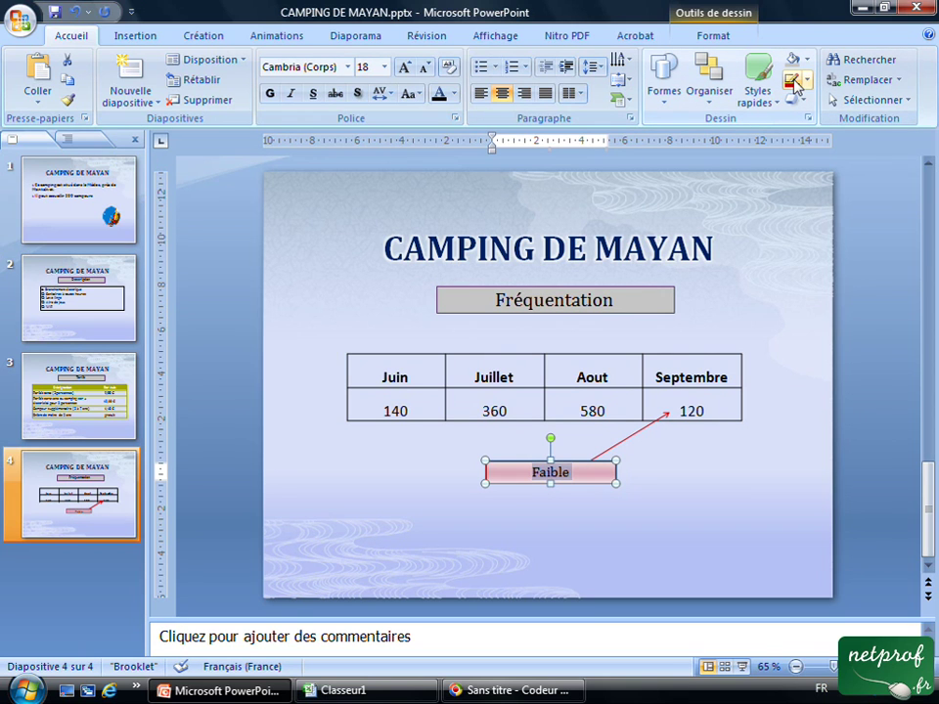
left_click(808, 83)
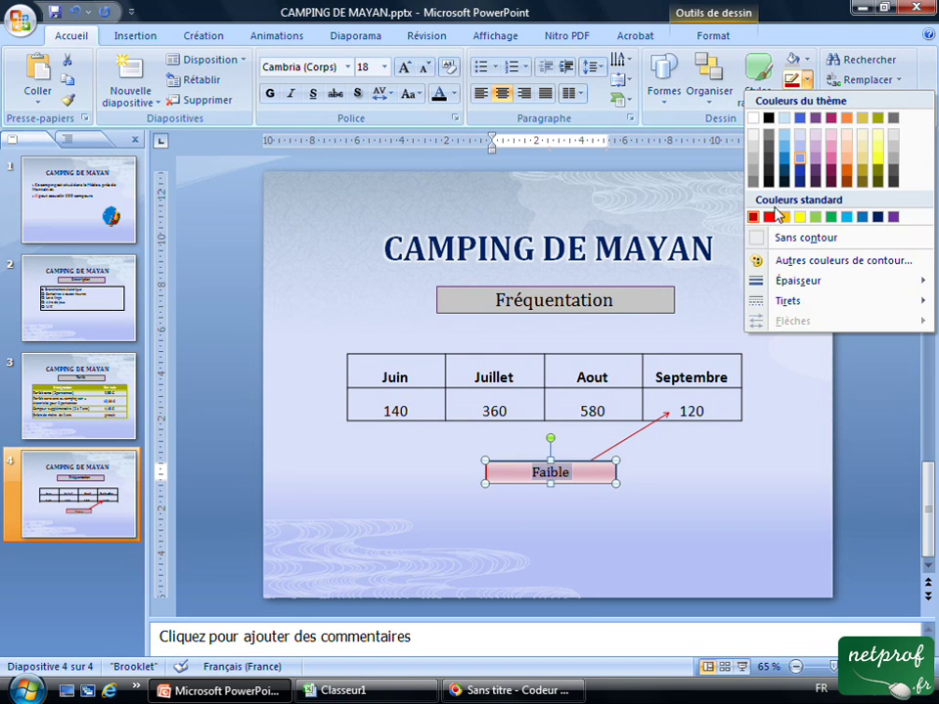
left_click(805, 60)
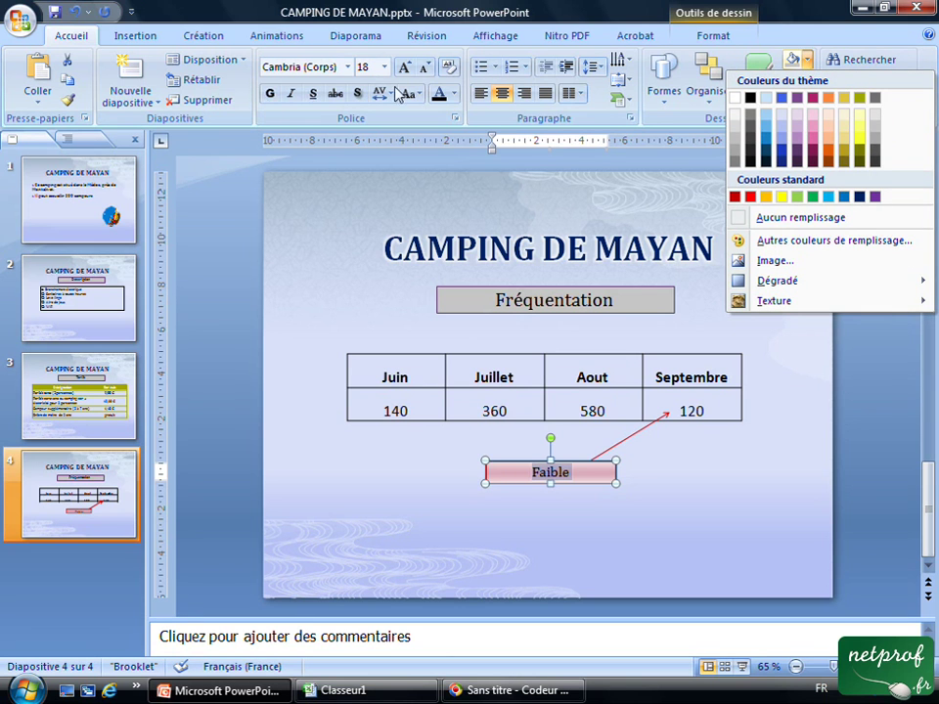
left_click(452, 94)
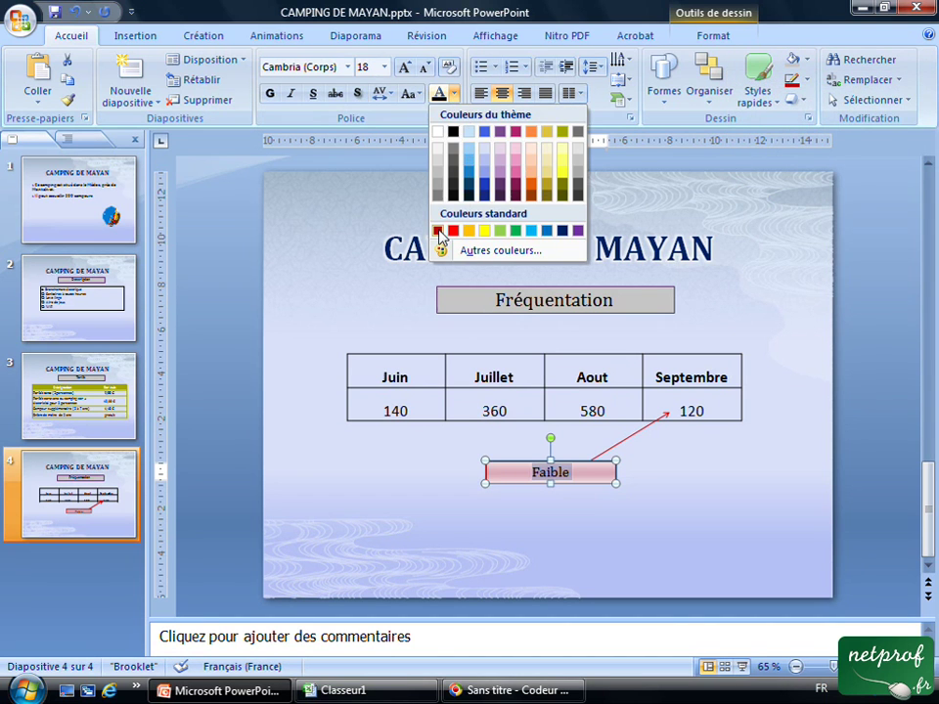
left_click(437, 230)
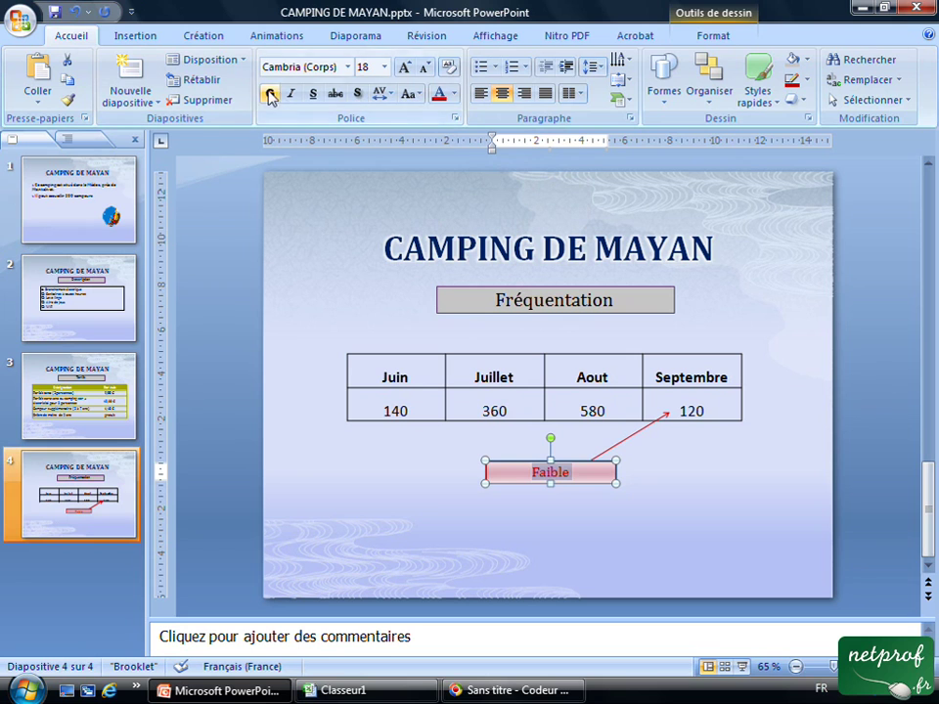
left_click(691, 341)
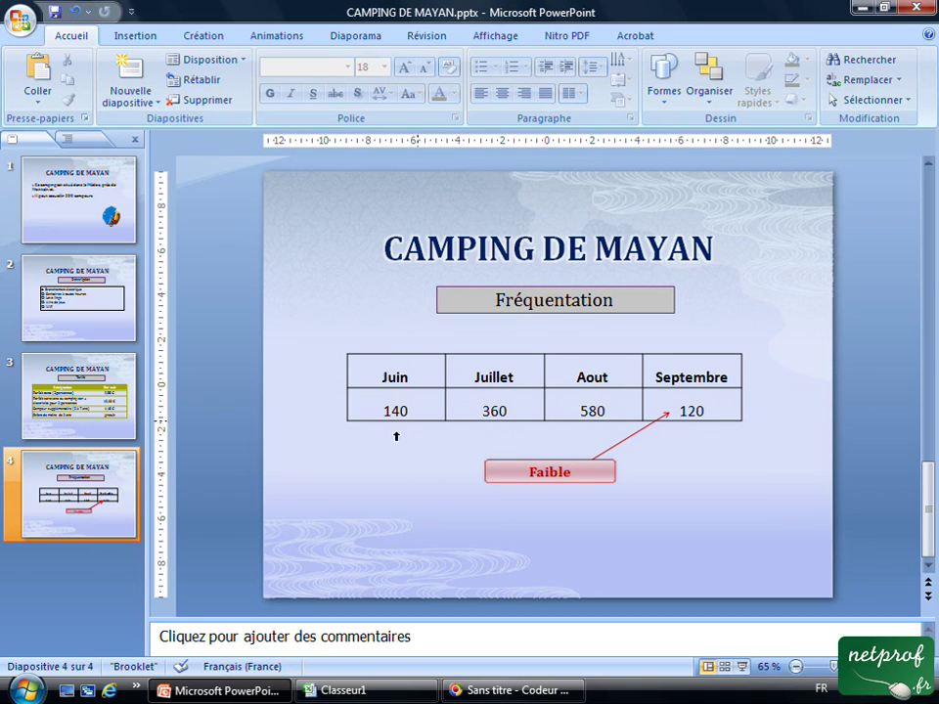
Step: Add a blank slide 5 and paste slide 4's CAMPING DE MAYAN title onto it
left_click(158, 104)
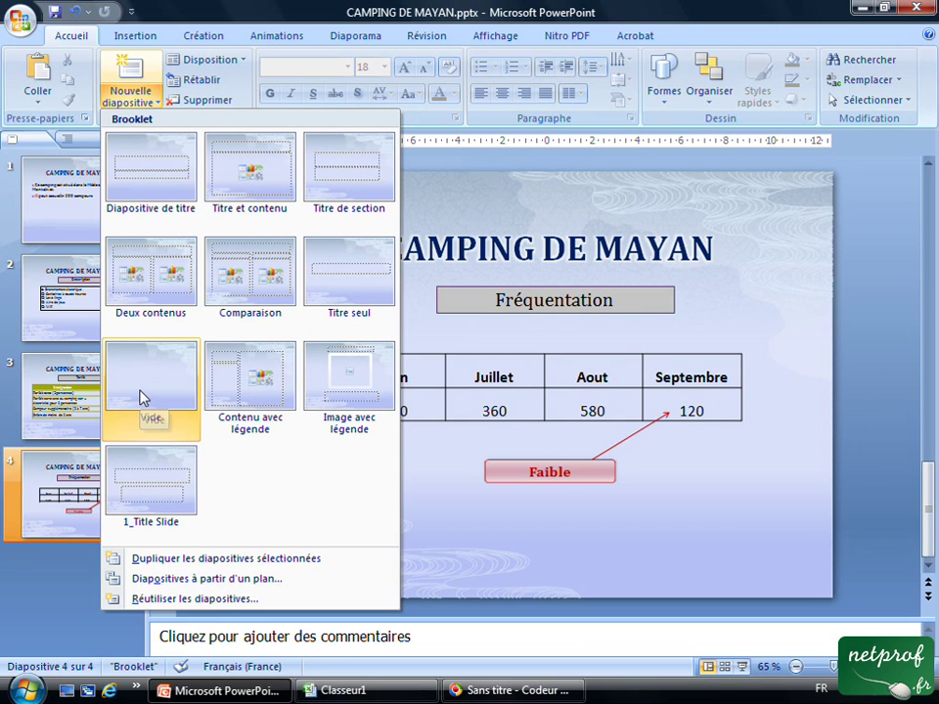
left_click(140, 397)
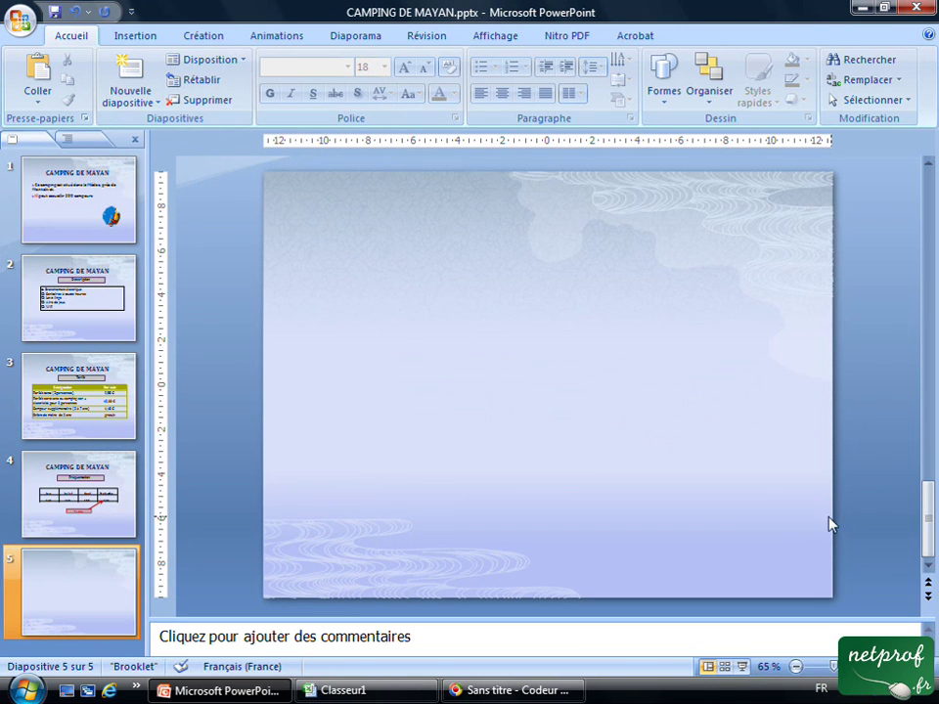
left_click(98, 473)
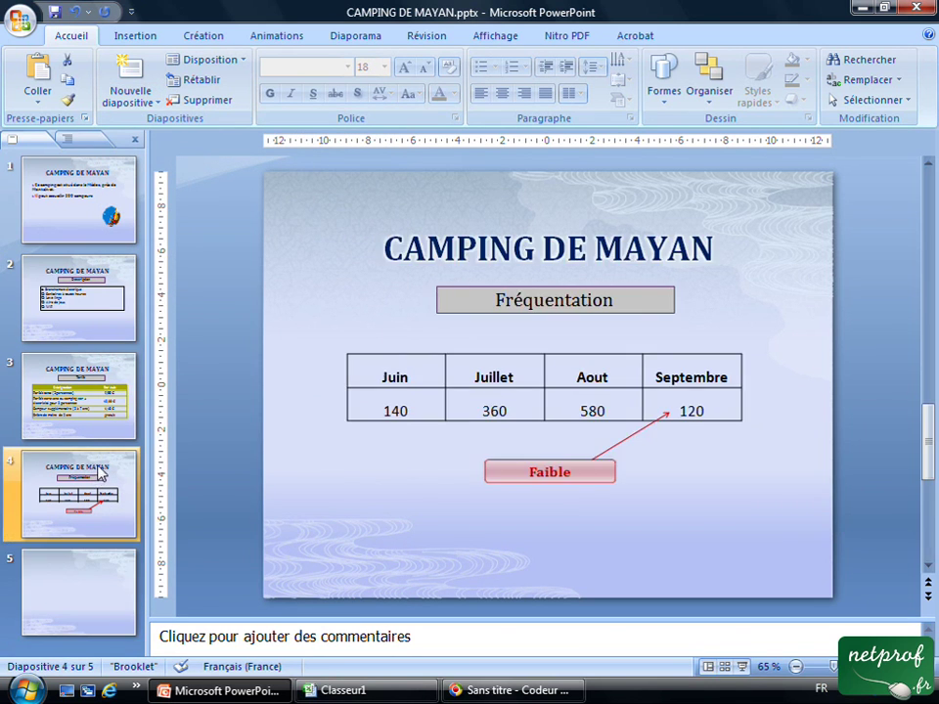
left_click(515, 252)
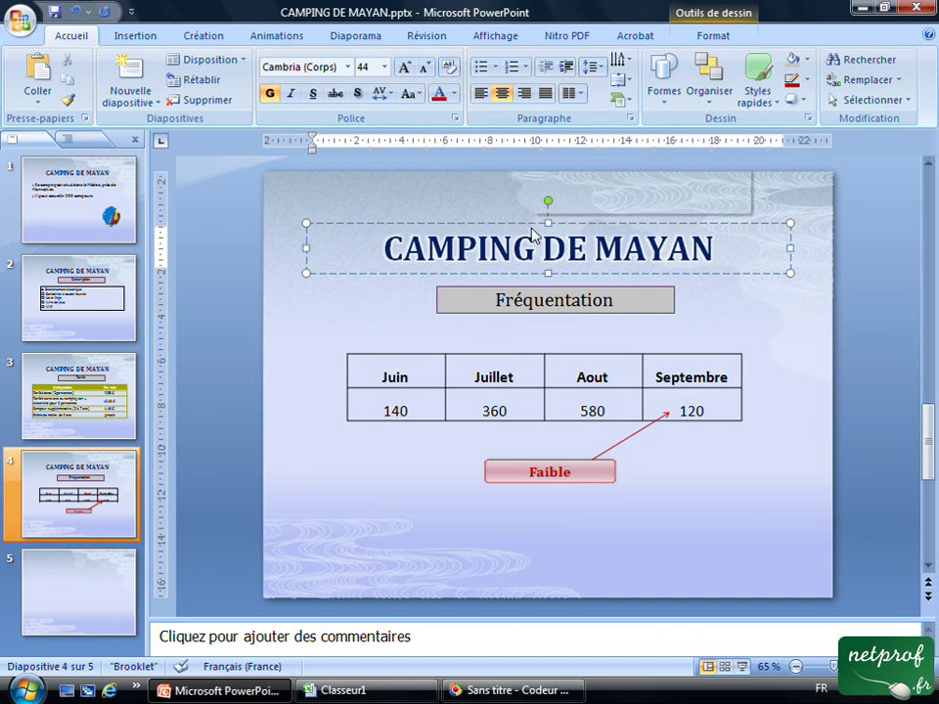
right_click(533, 231)
left_click(489, 223)
right_click(489, 223)
left_click(552, 252)
left_click(101, 587)
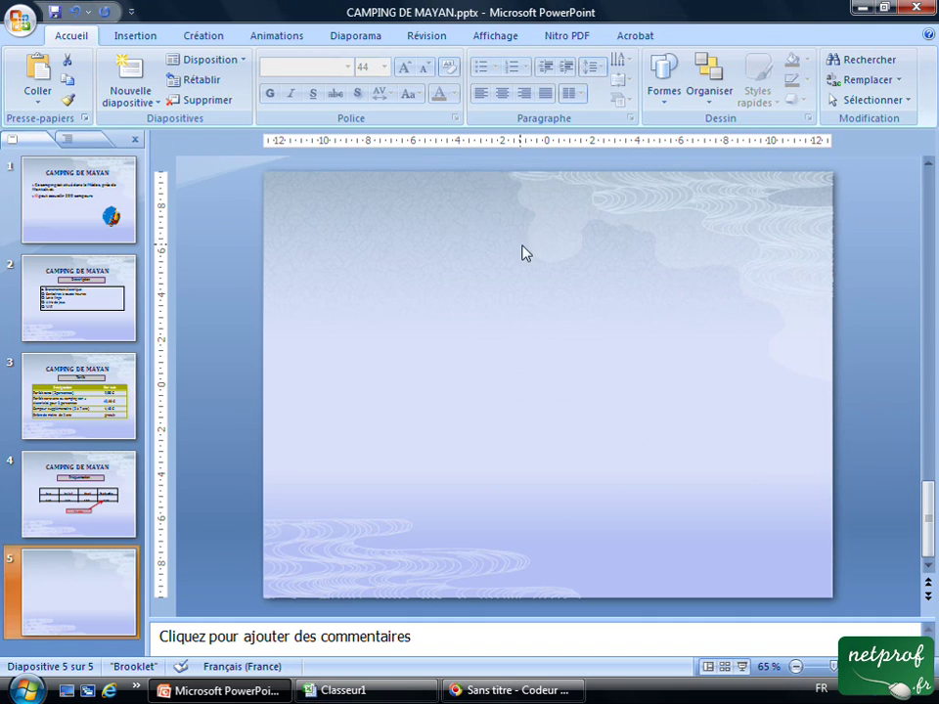
right_click(525, 248)
left_click(565, 297)
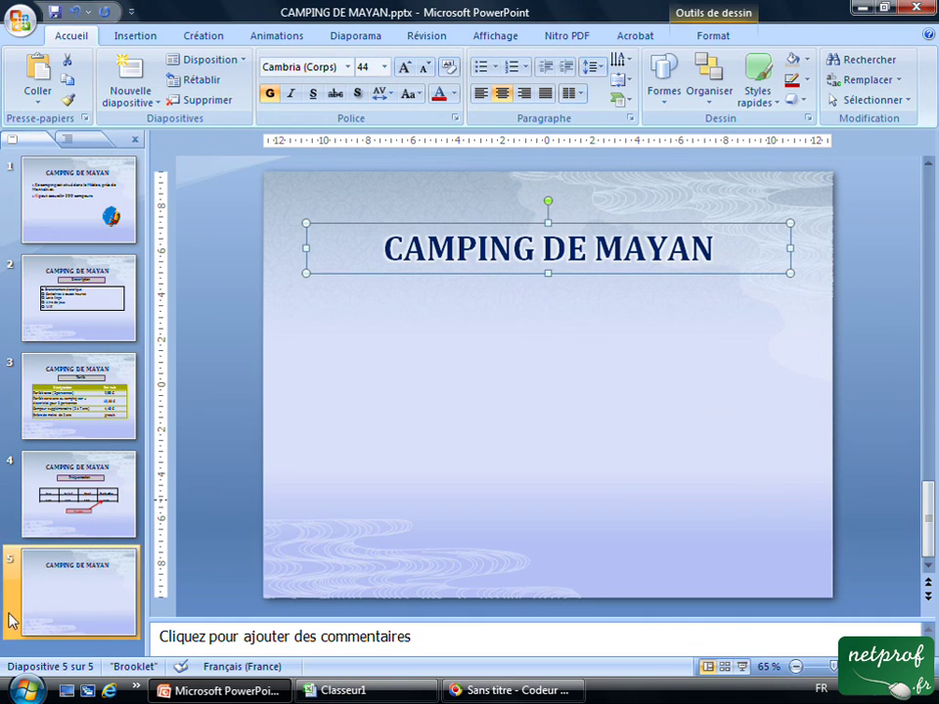
Step: Copy the Fréquentation box from slide 4 to slide 5 and nudge it up-left
left_click(95, 482)
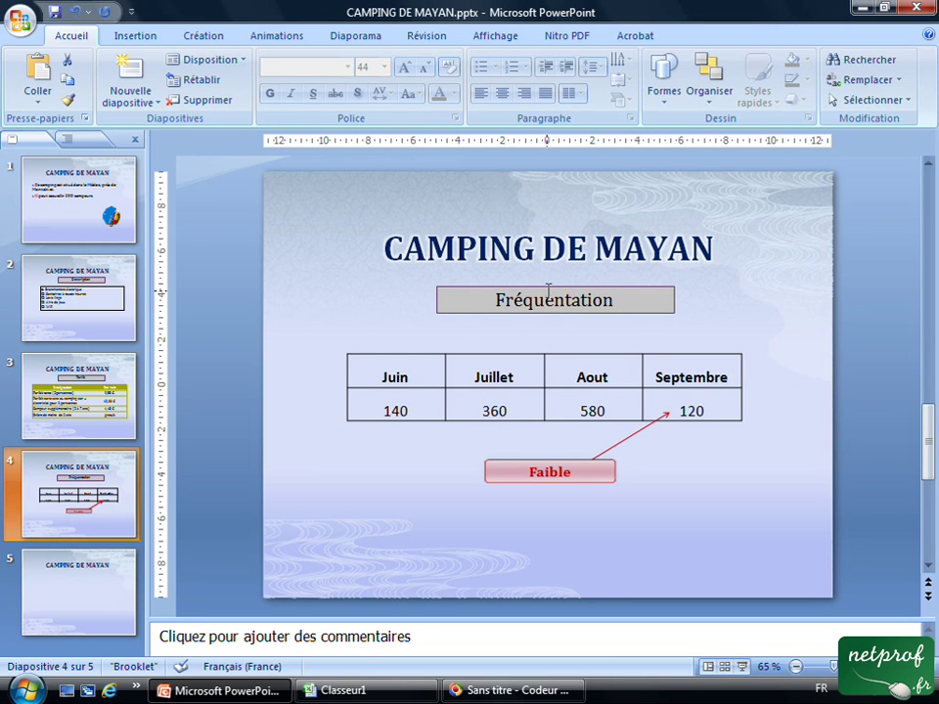
left_click(554, 286)
right_click(554, 286)
left_click(602, 314)
left_click(95, 594)
right_click(530, 308)
left_click(576, 352)
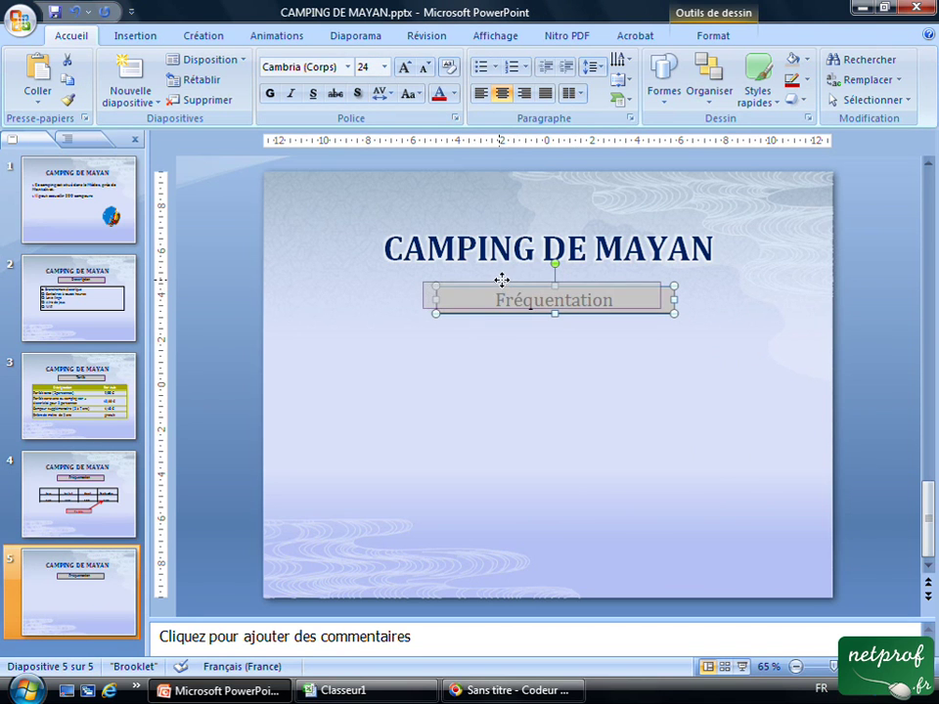
left_click_drag(512, 290, 503, 282)
left_click(508, 354)
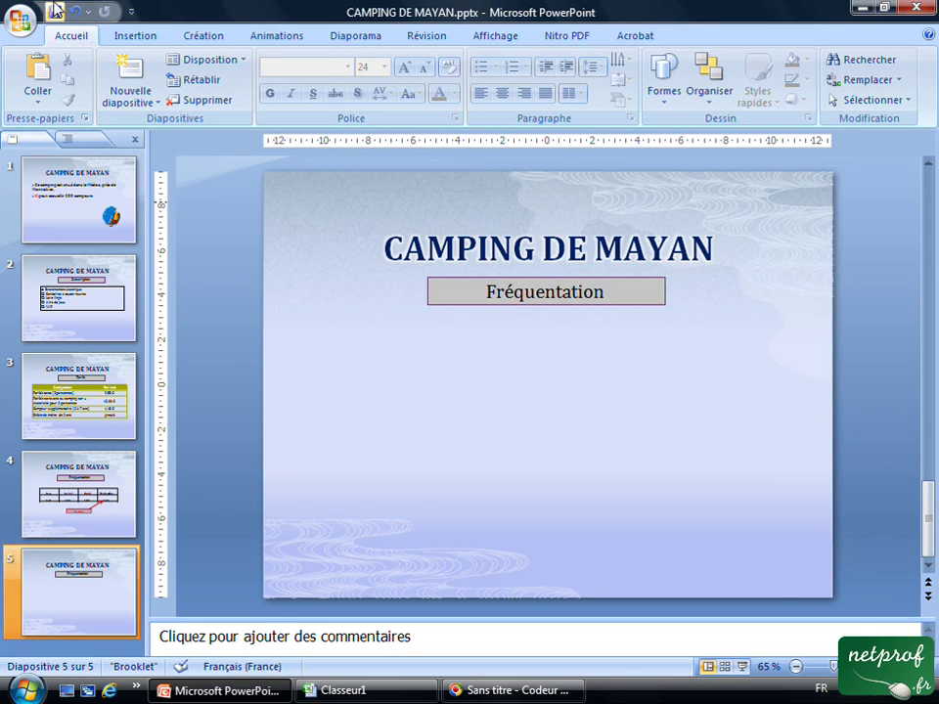
left_click(147, 38)
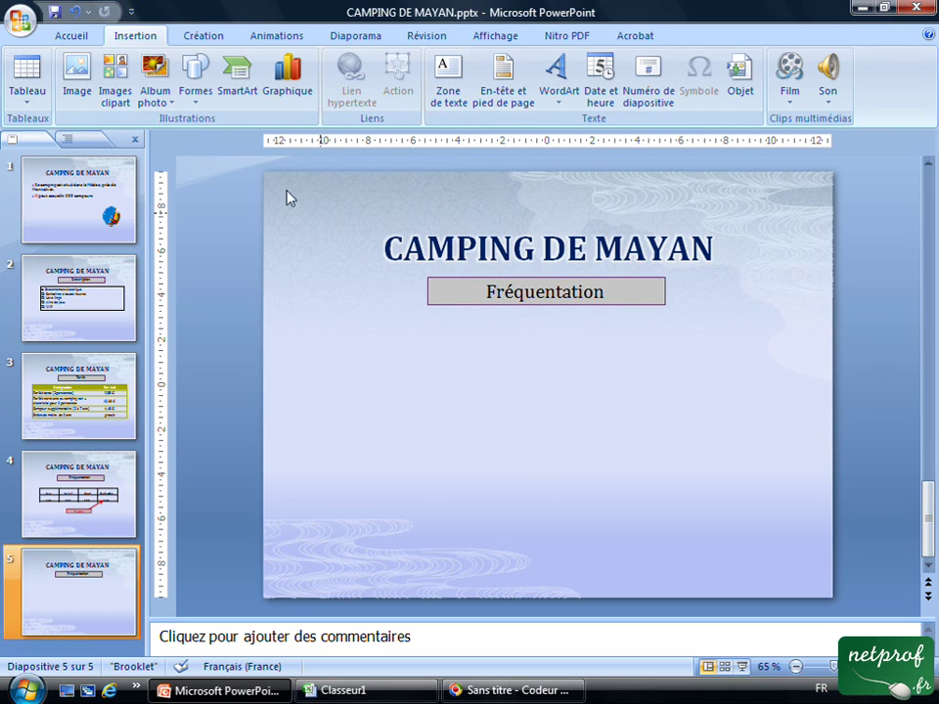
left_click(74, 36)
Step: Copy the Fréquentation 2011 3D column chart from the Excel sheet and return to PowerPoint
left_click(379, 697)
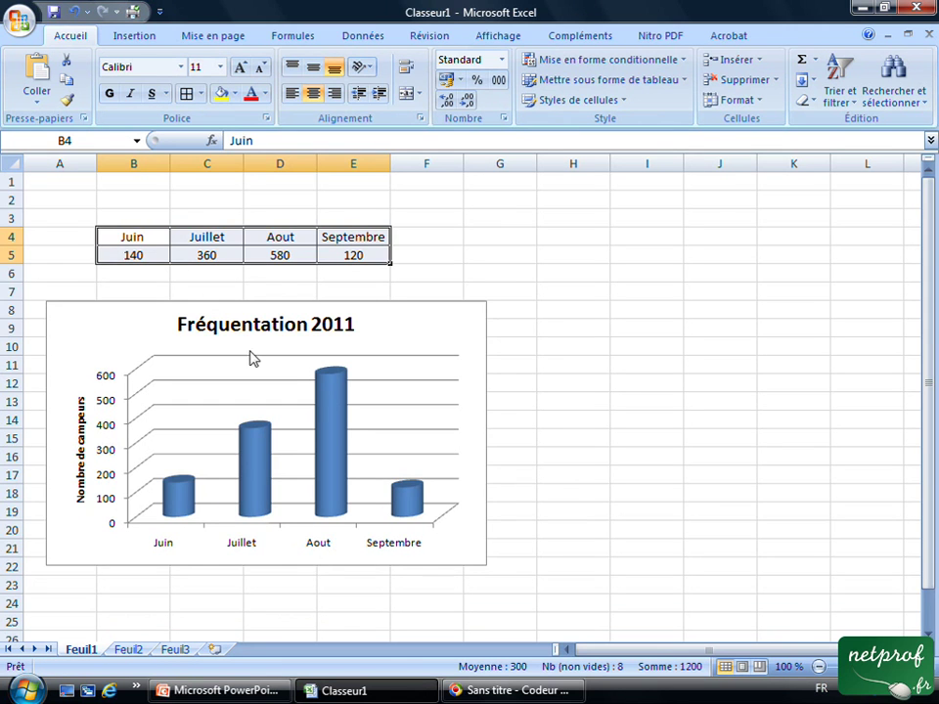
left_click(238, 310)
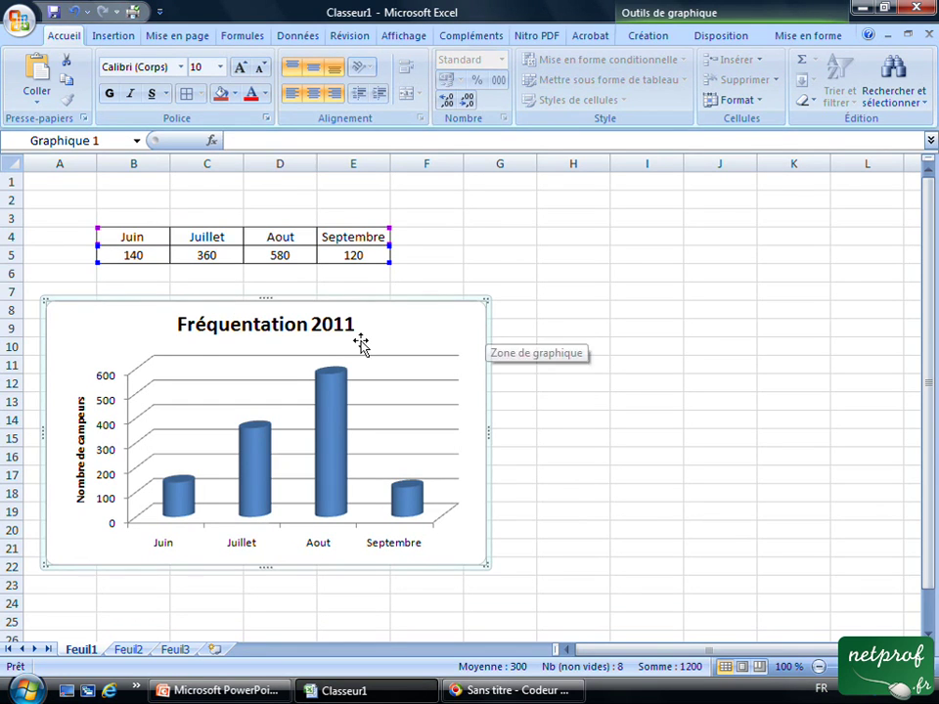
right_click(249, 333)
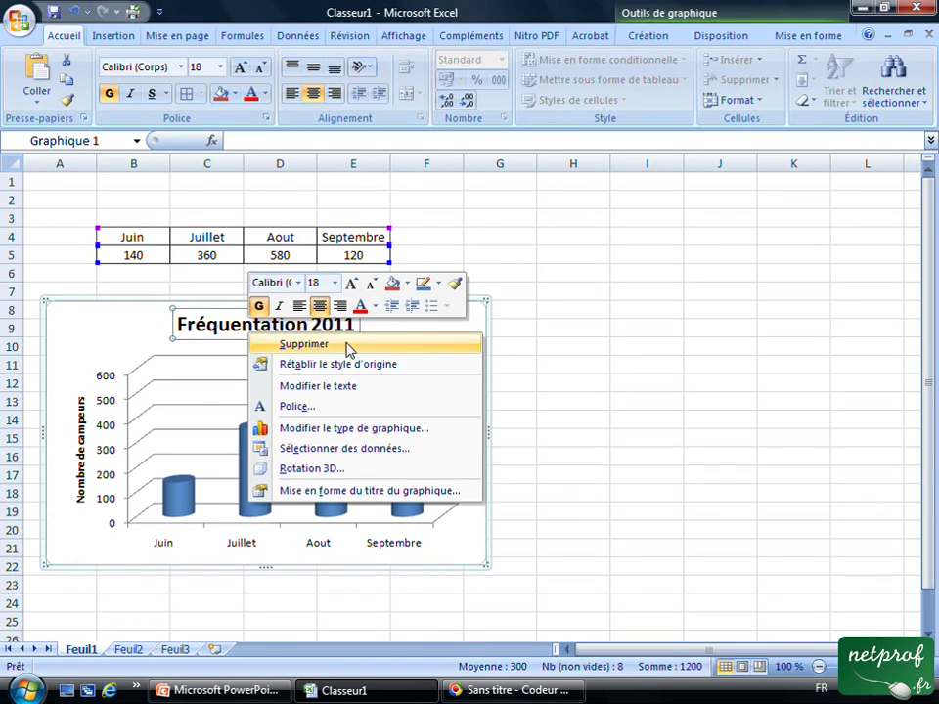
left_click(102, 301)
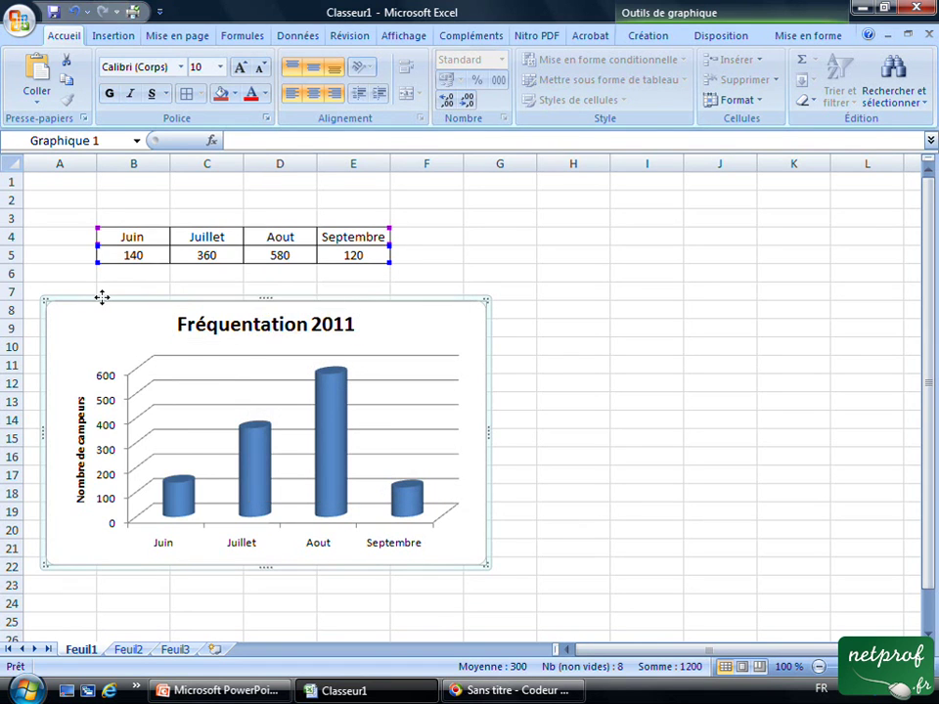
right_click(104, 300)
left_click(460, 350)
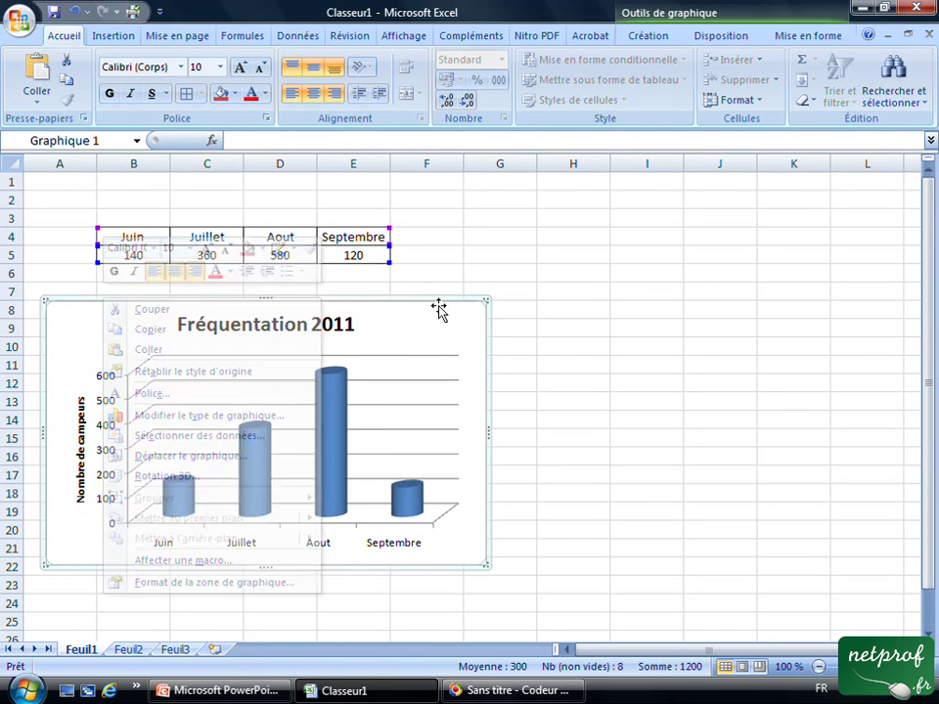
right_click(437, 305)
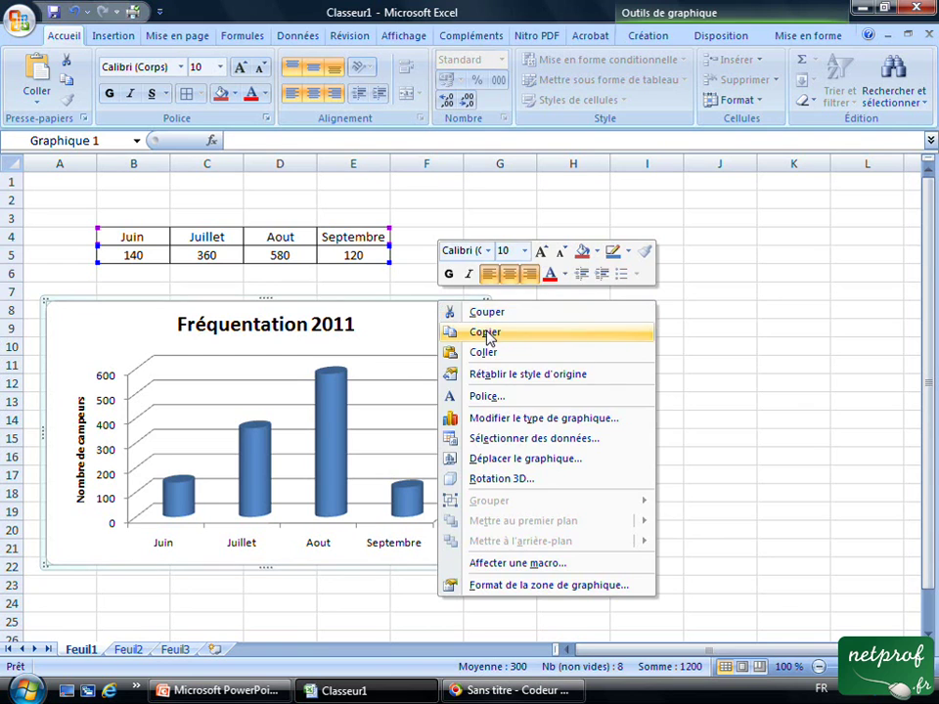
left_click(488, 332)
left_click(499, 253)
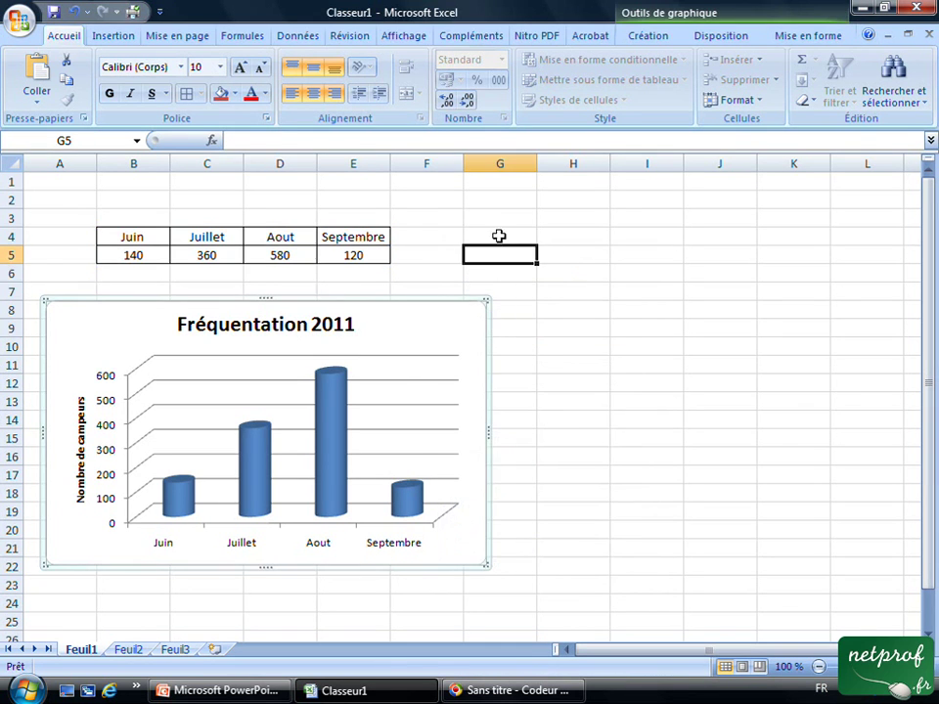
left_click(441, 304)
right_click(441, 304)
left_click(461, 332)
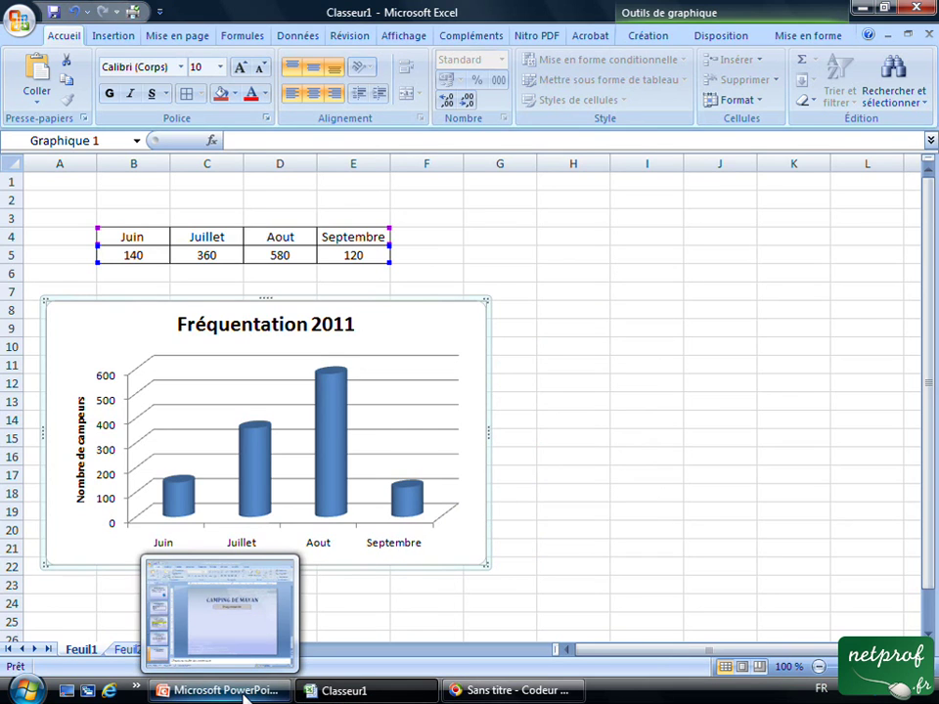
left_click(244, 696)
Step: Paste the Fréquentation 2011 chart onto slide 5 and delete the Fréquentation heading box
right_click(453, 360)
left_click(499, 410)
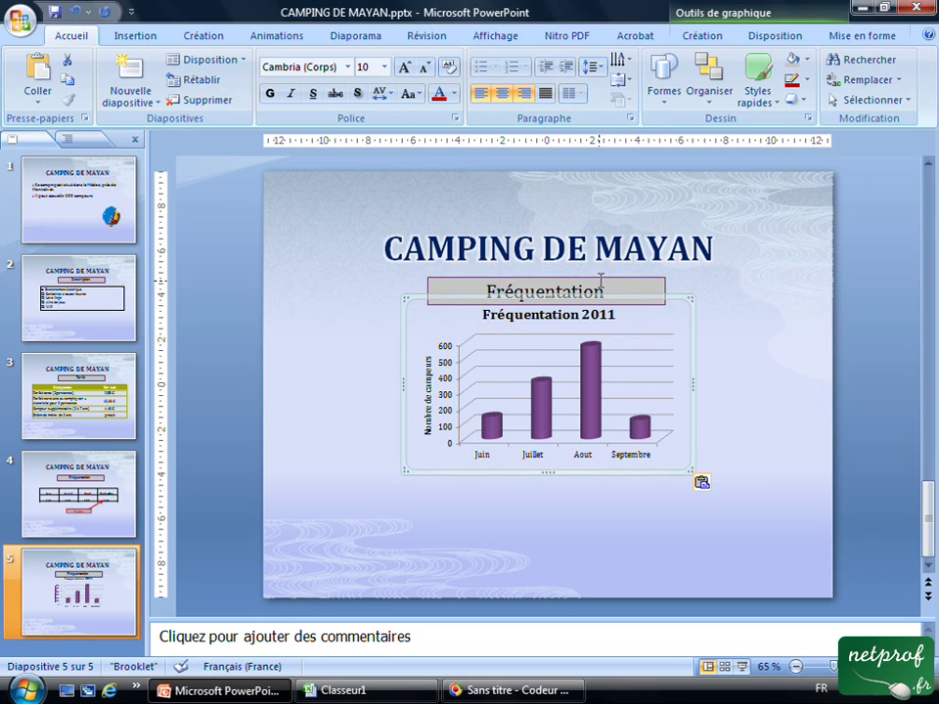
left_click(575, 280)
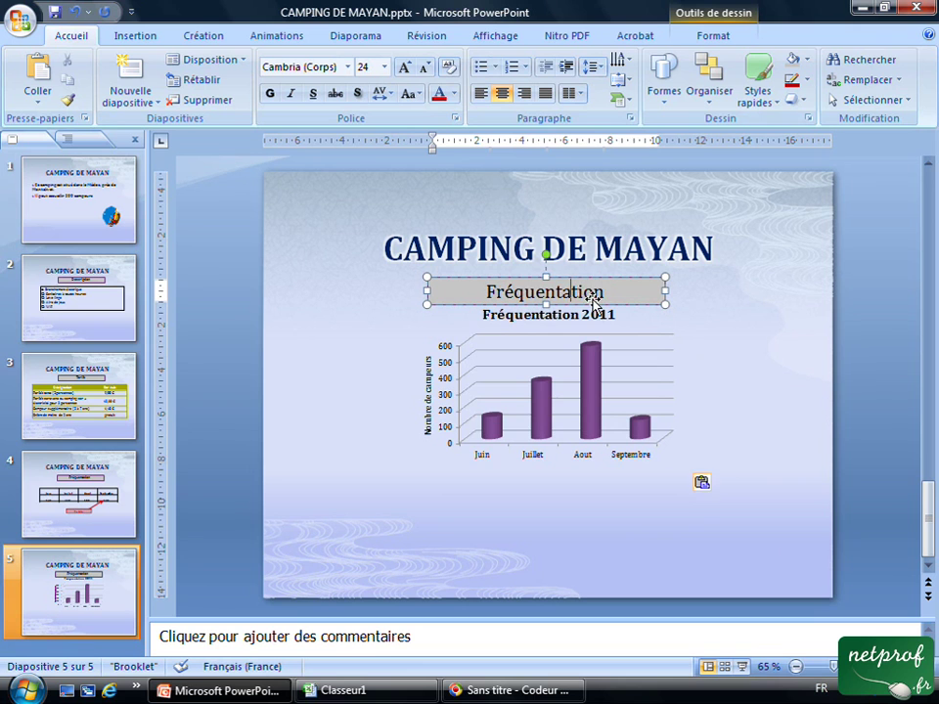
left_click(588, 278)
key("Delete")
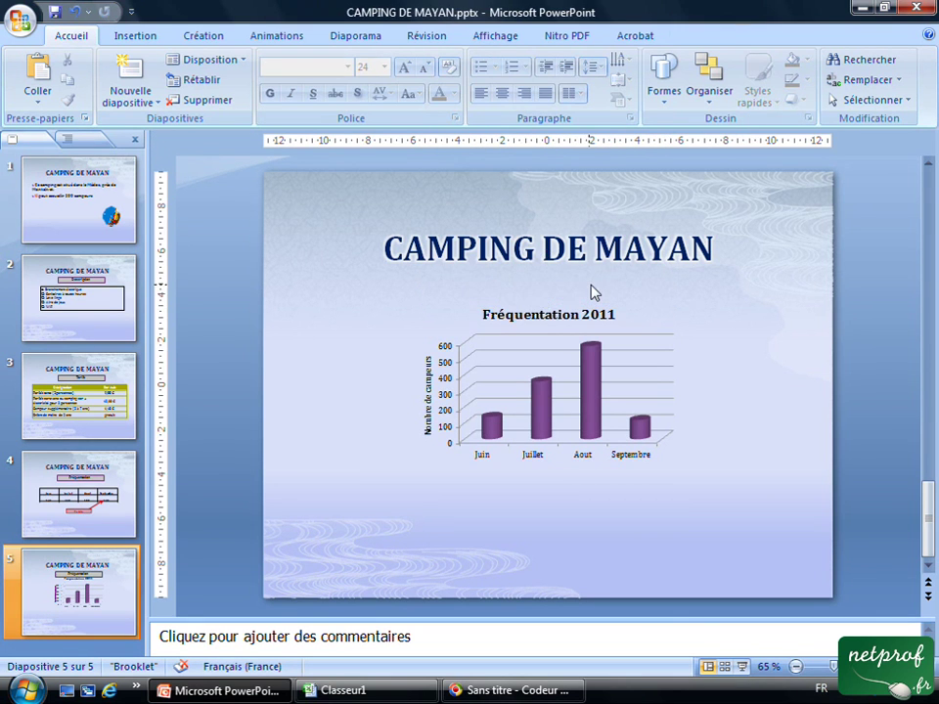
Step: Enlarge the chart left, right and downward to span most of the slide
left_click(541, 362)
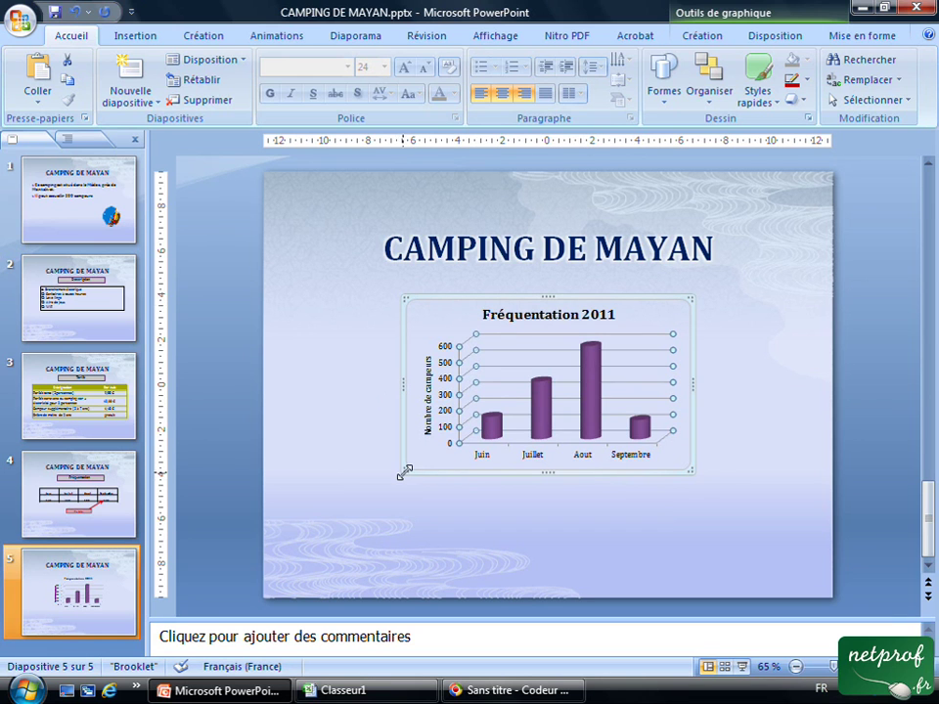
left_click_drag(401, 471, 321, 524)
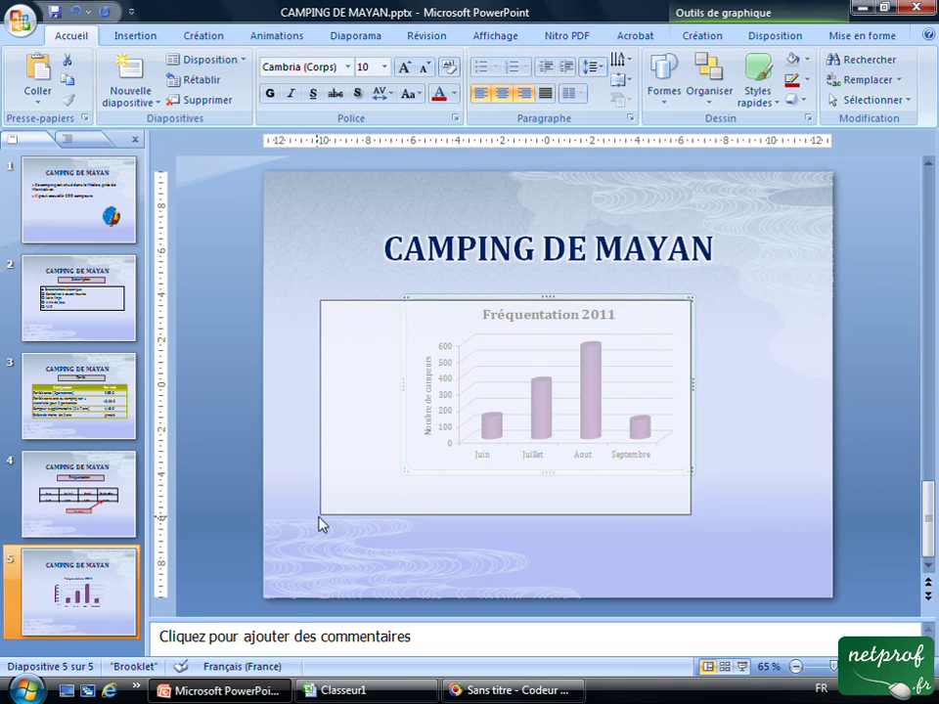
left_click_drag(690, 512, 773, 528)
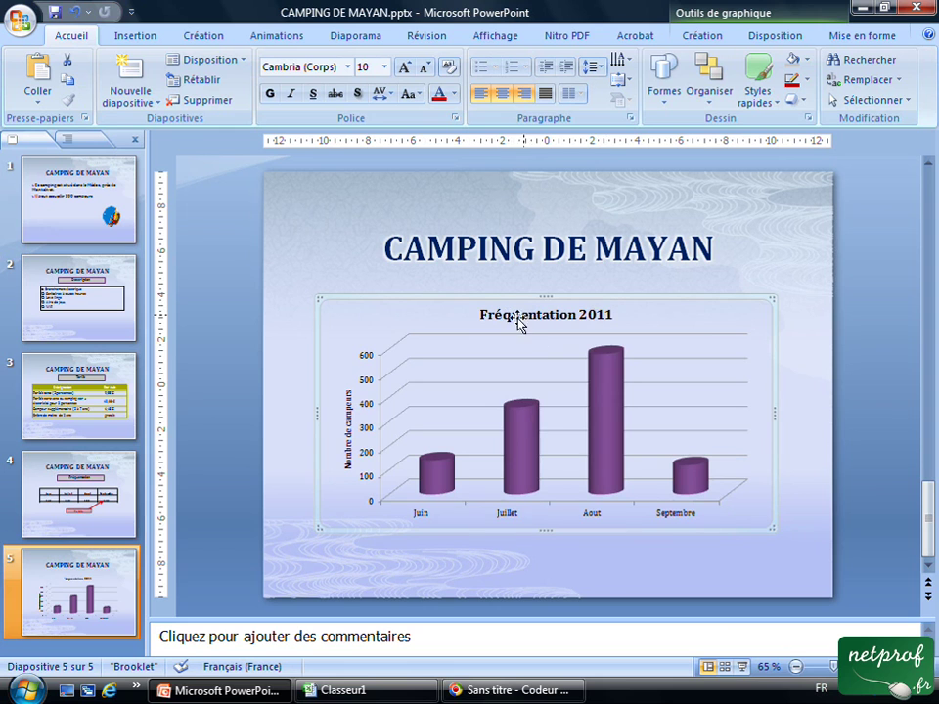
Step: Make the chart title 28 pt and the Nombre de campeurs axis title 24 pt, repositioning it
left_click(546, 315)
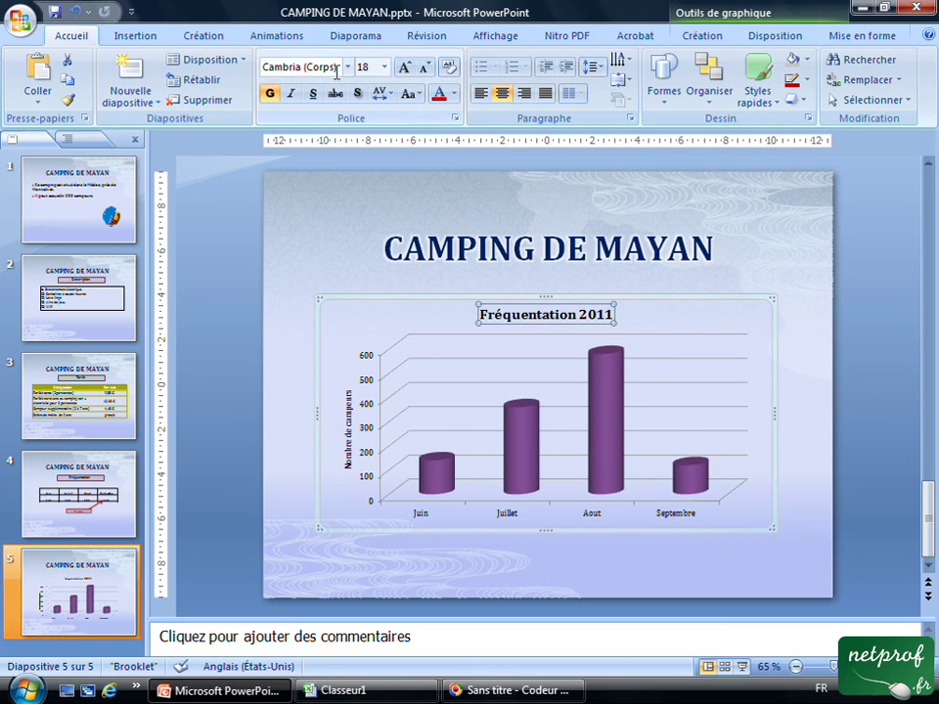
left_click(385, 67)
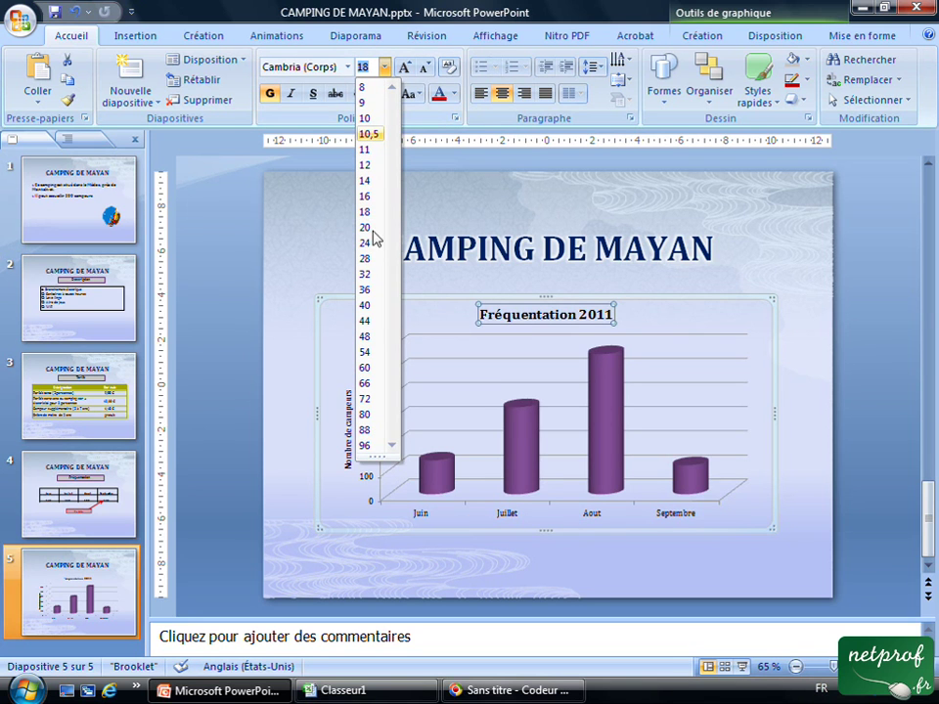
left_click(371, 259)
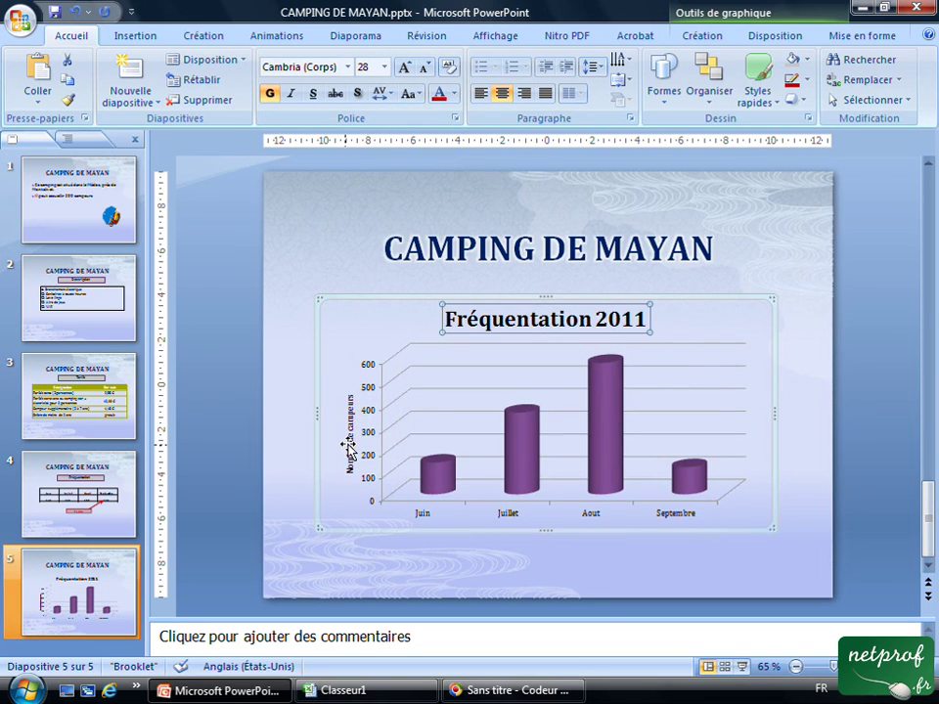
left_click(355, 407)
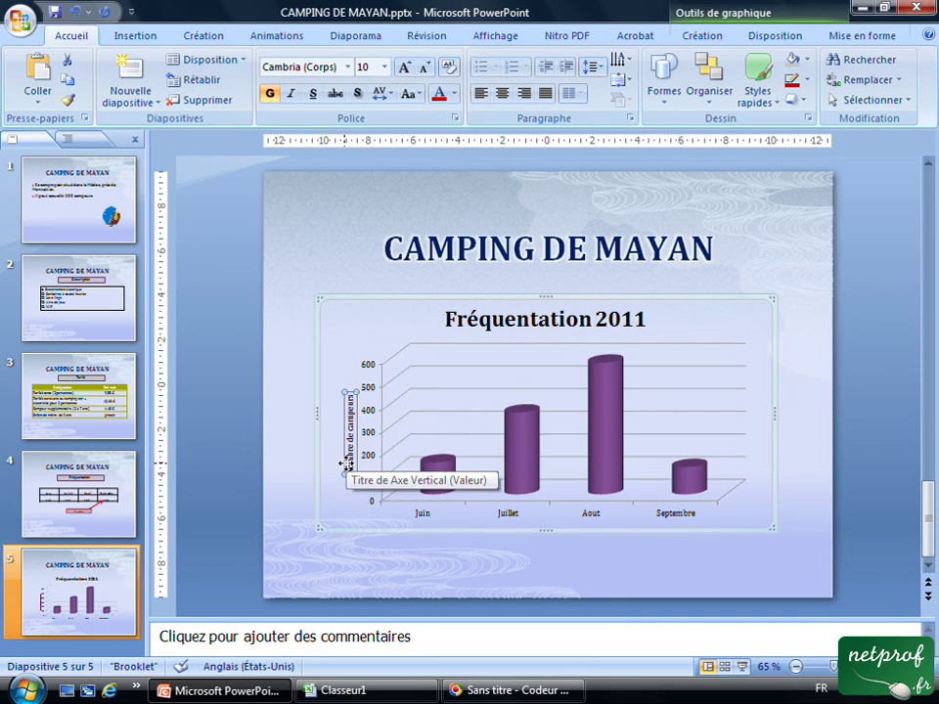
left_click(385, 66)
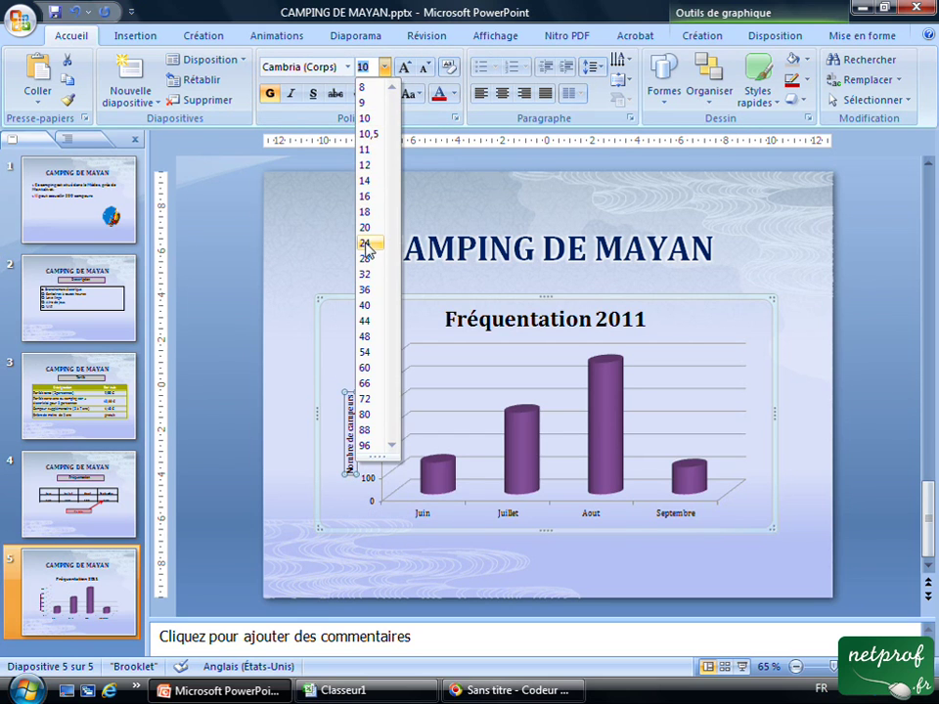
left_click(367, 244)
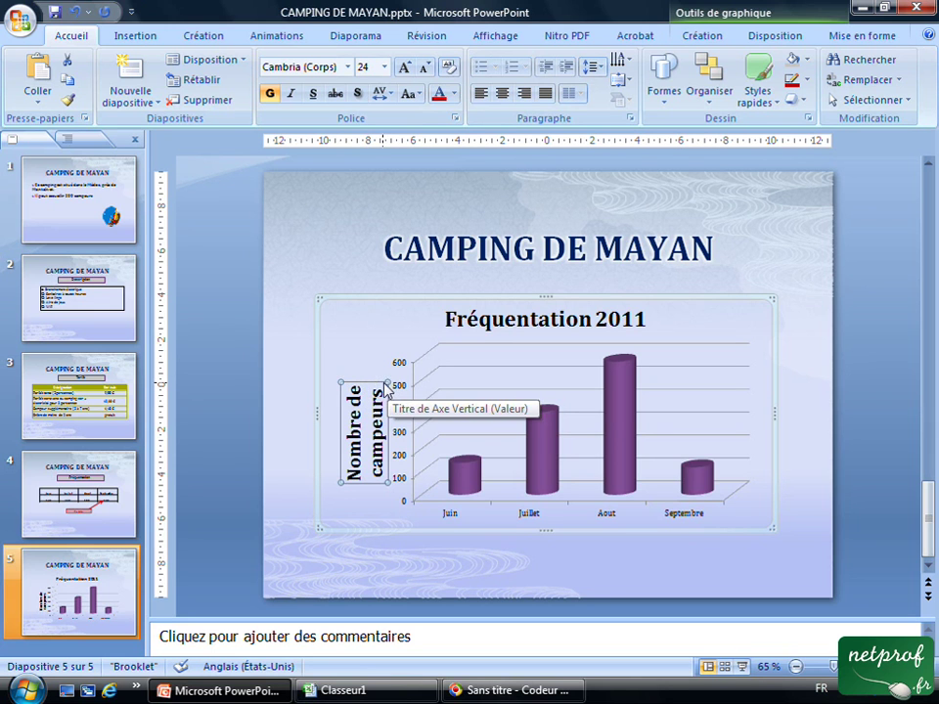
left_click_drag(379, 380, 369, 346)
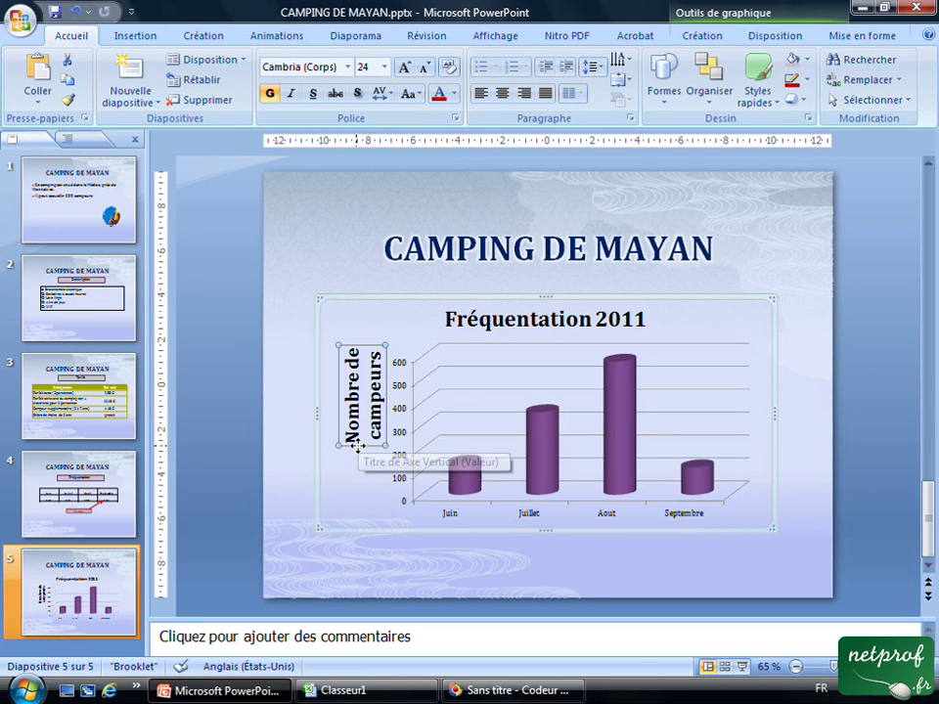
left_click_drag(358, 444, 355, 477)
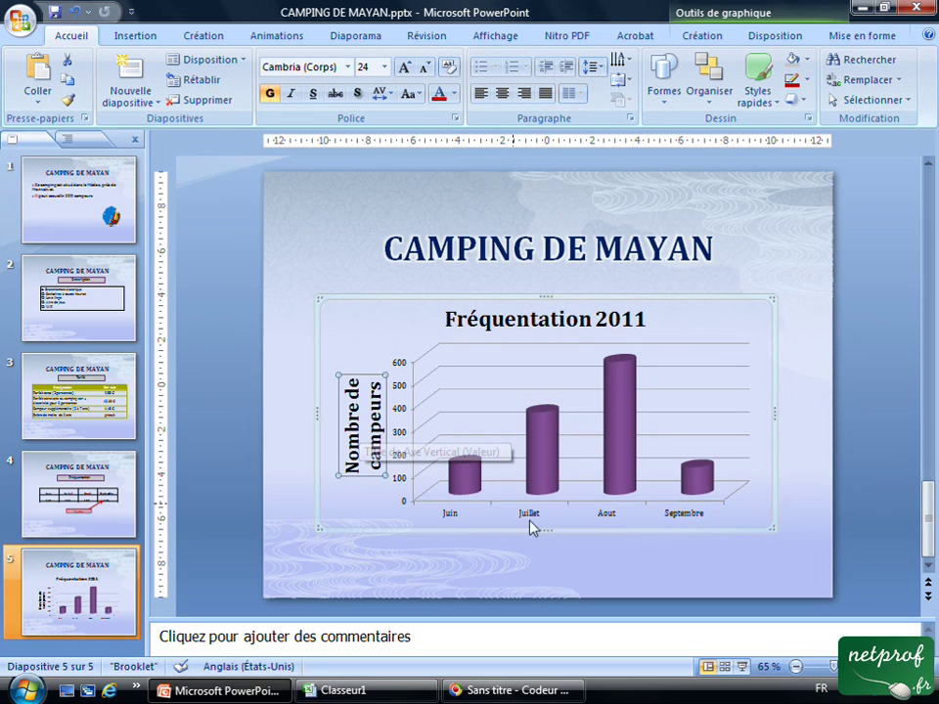
Step: Set the month labels to 20 pt and reduce the axis title to 20 pt, moved up
left_click(438, 513)
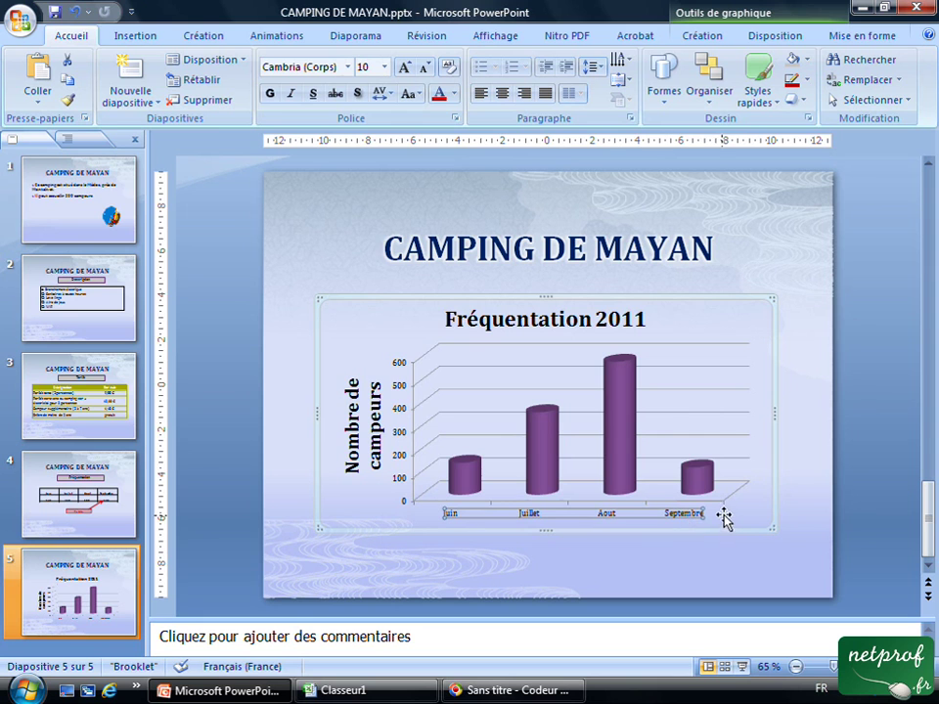
left_click(385, 67)
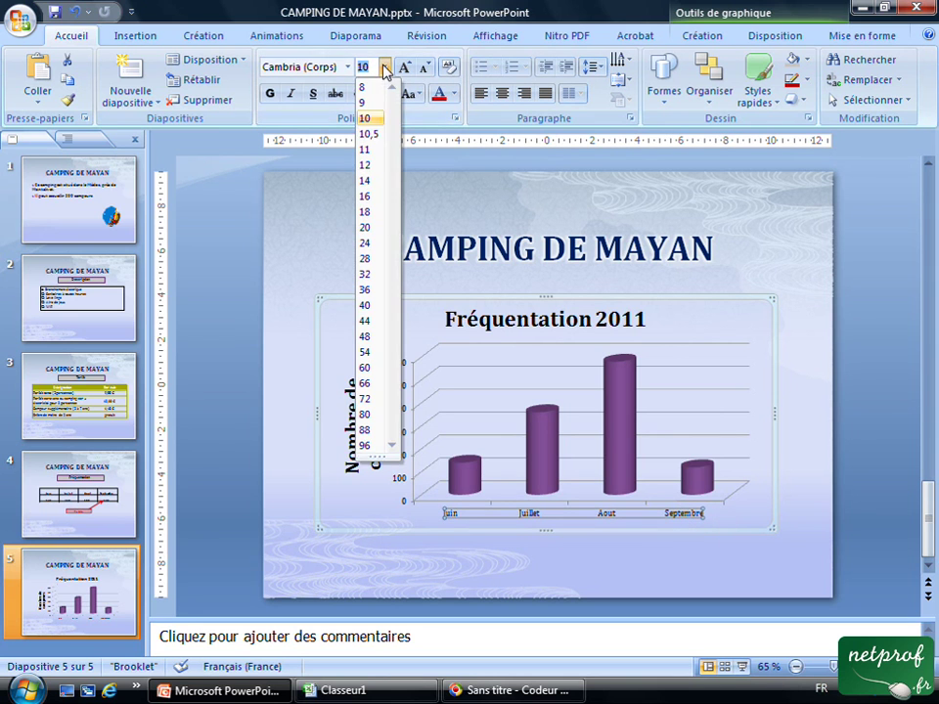
left_click(367, 227)
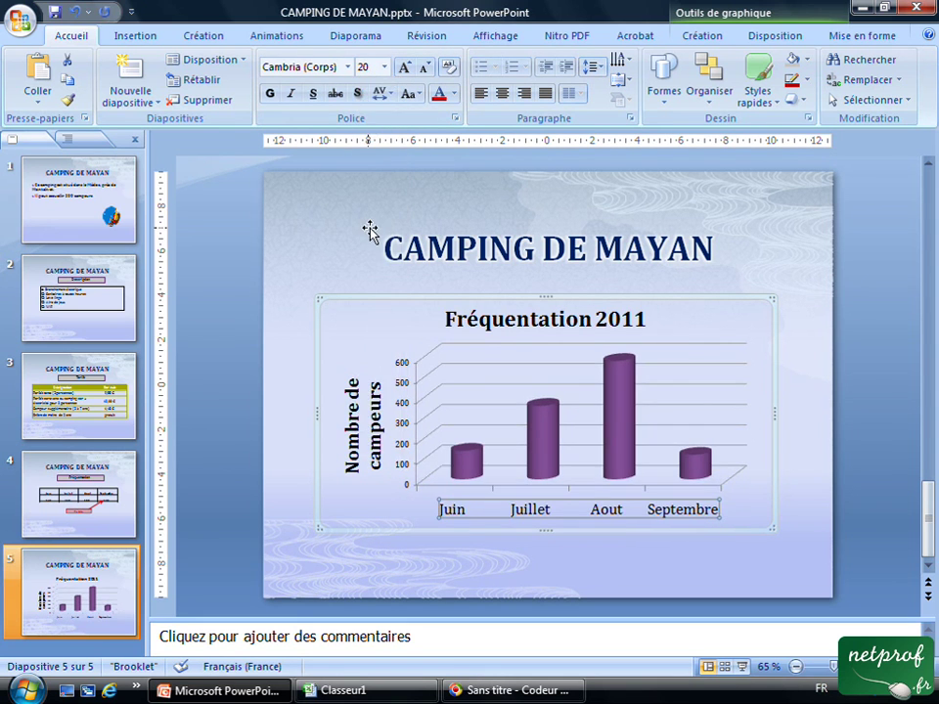
left_click(384, 464)
left_click(385, 68)
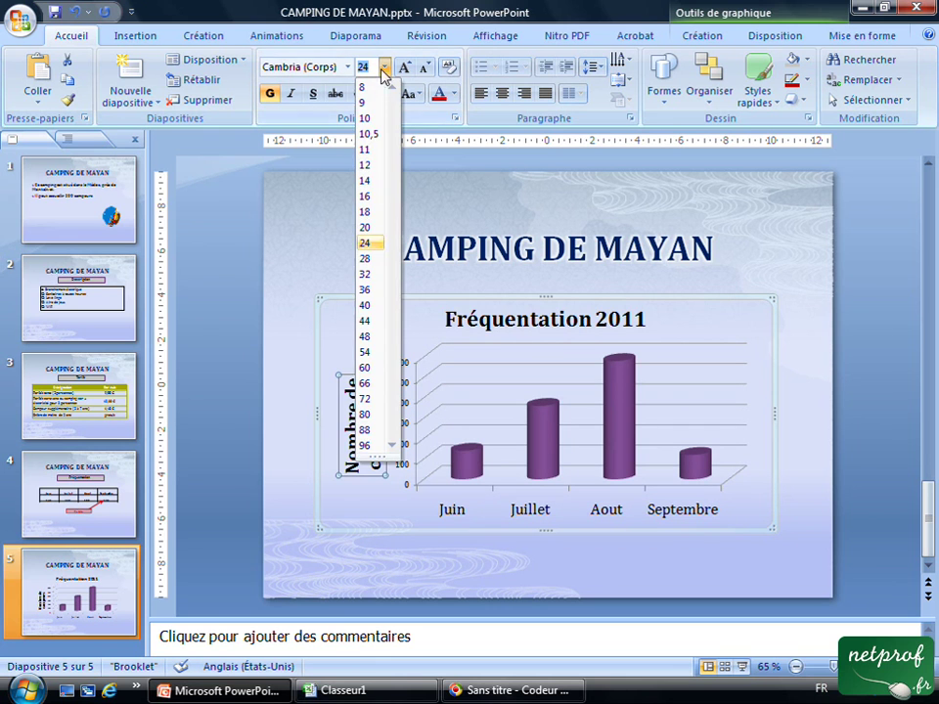
left_click(367, 227)
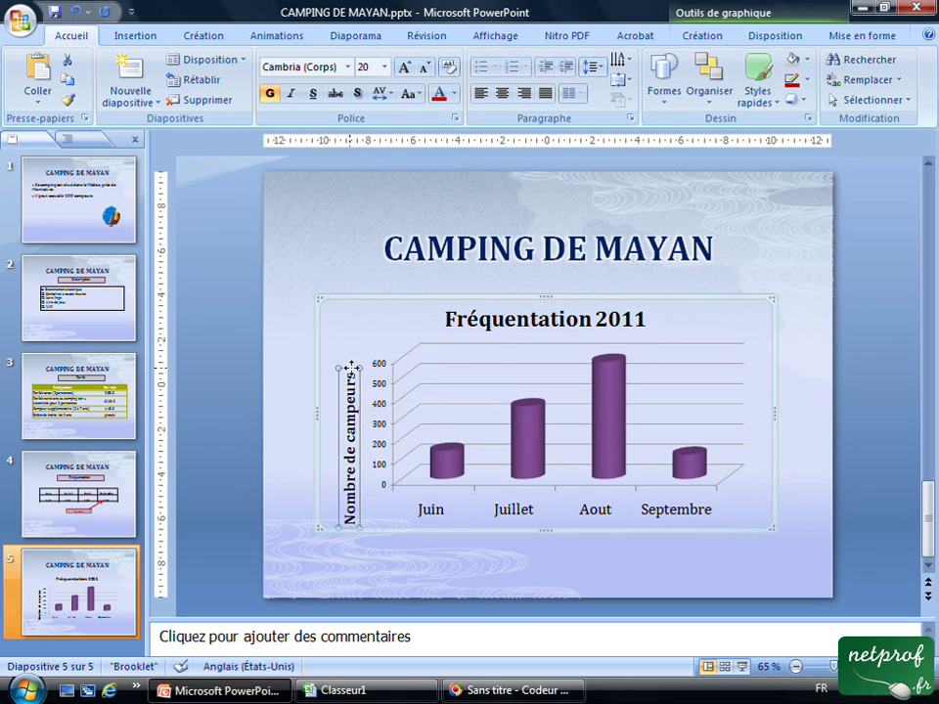
left_click_drag(352, 367, 348, 336)
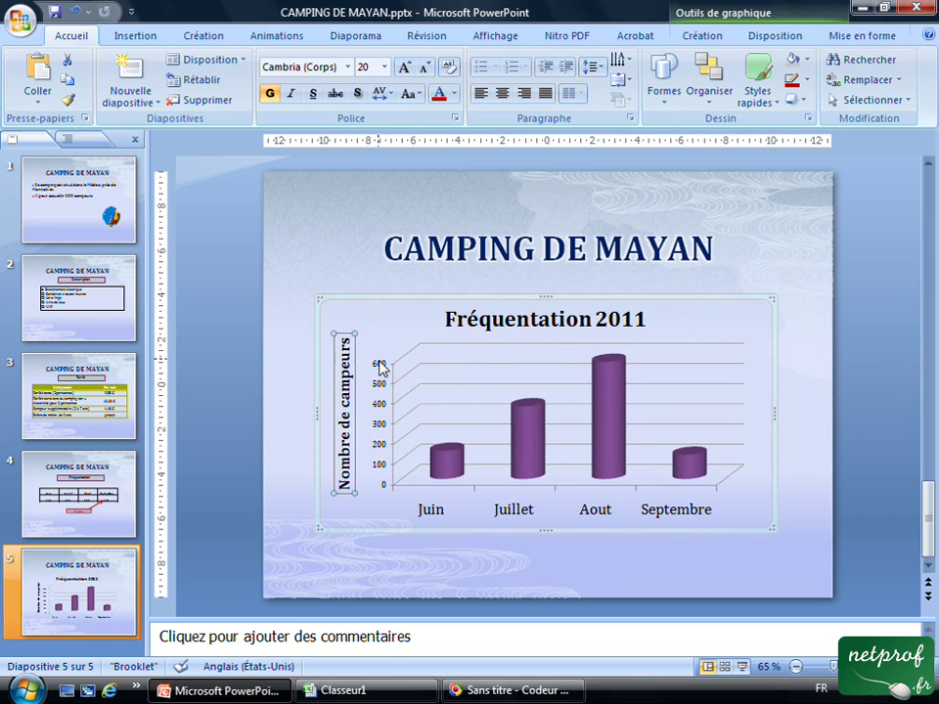
Step: Make the 0–600 value axis labels 20 pt
left_click(381, 365)
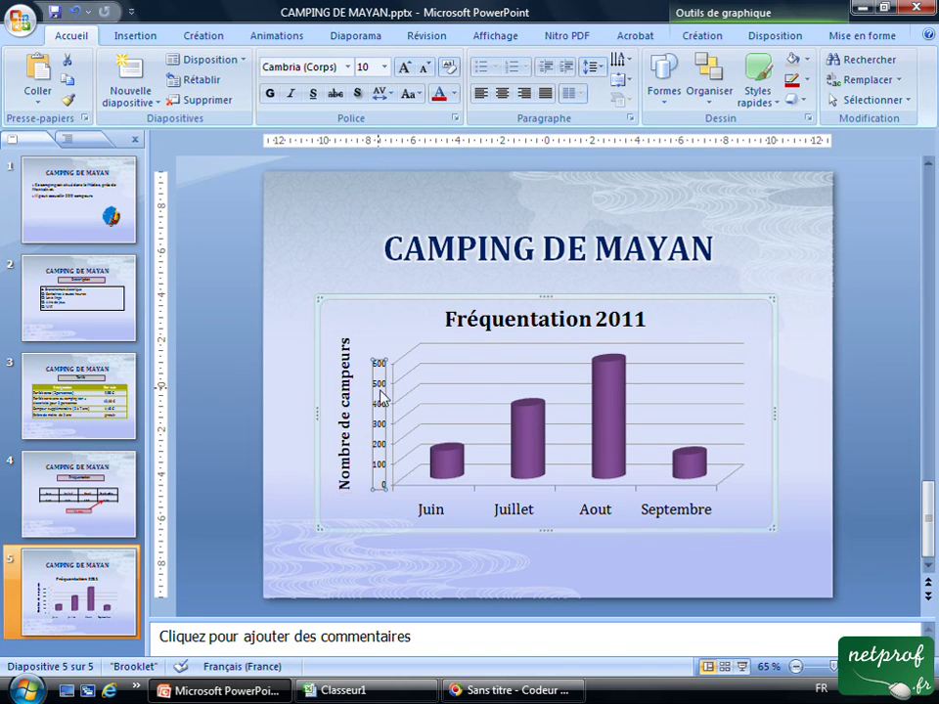
left_click(386, 67)
left_click(370, 231)
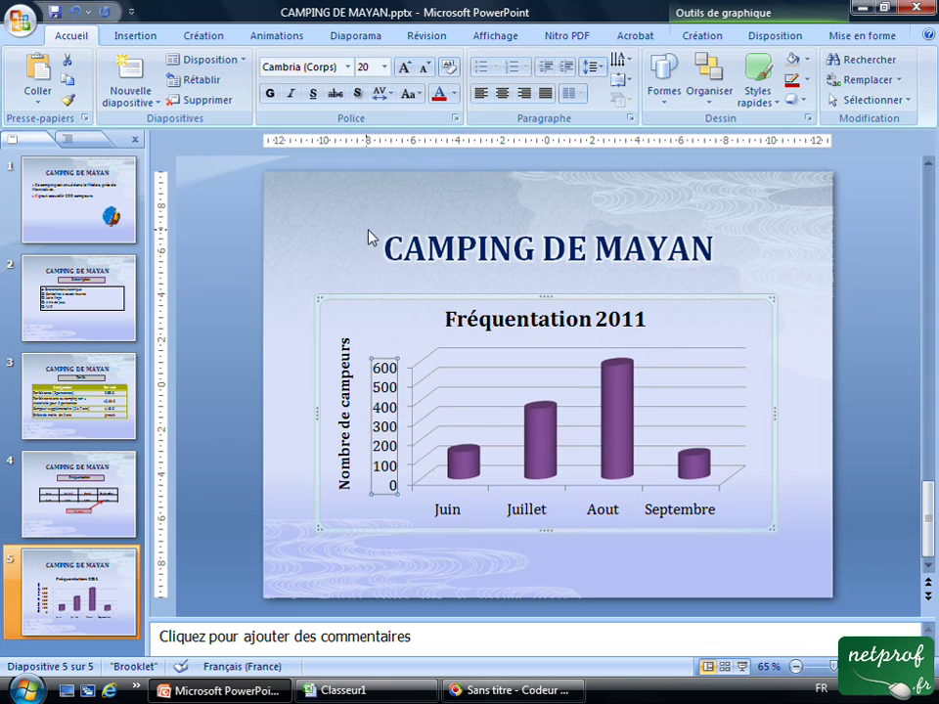
left_click(744, 272)
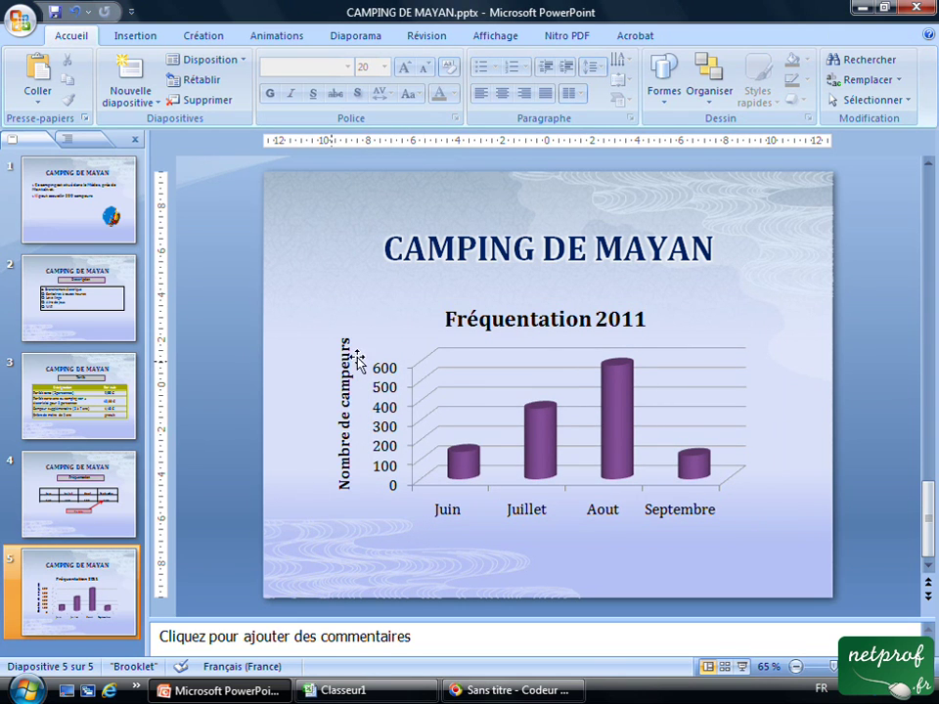